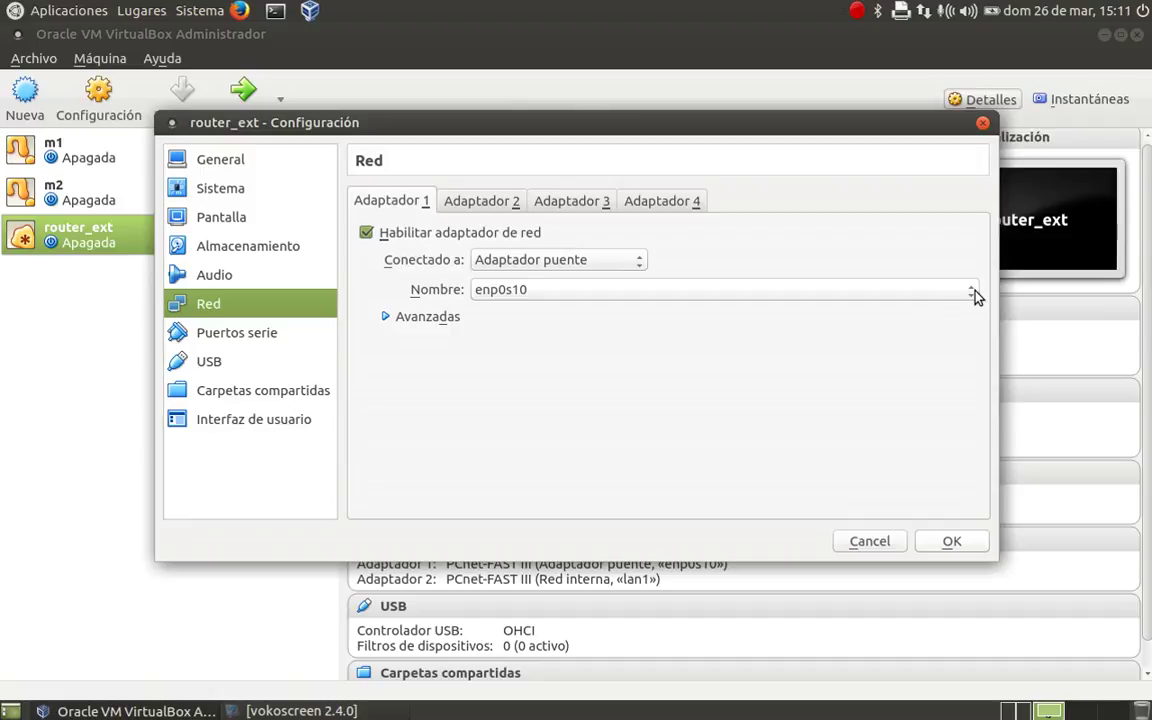
# - Keep router_ext's adapter 1 bridged to enp0s10, verify adapter 2 is on internal network lan1, and confirm
pyautogui.click(975, 295)
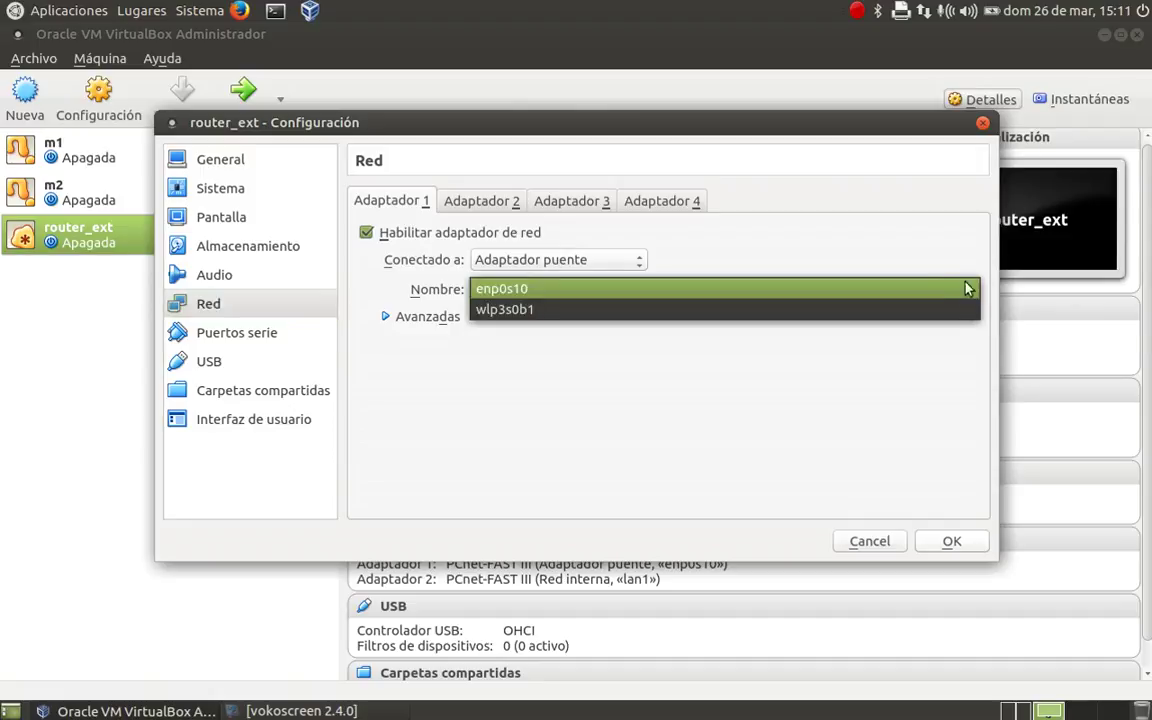
pyautogui.click(845, 295)
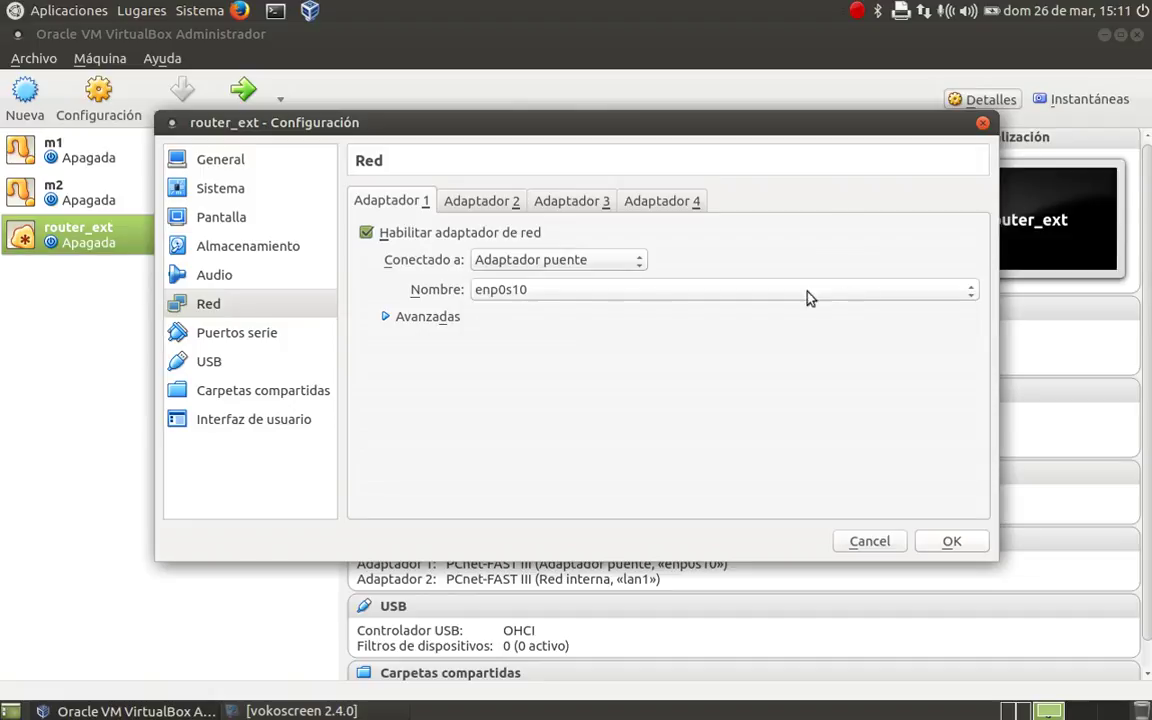
pyautogui.click(386, 316)
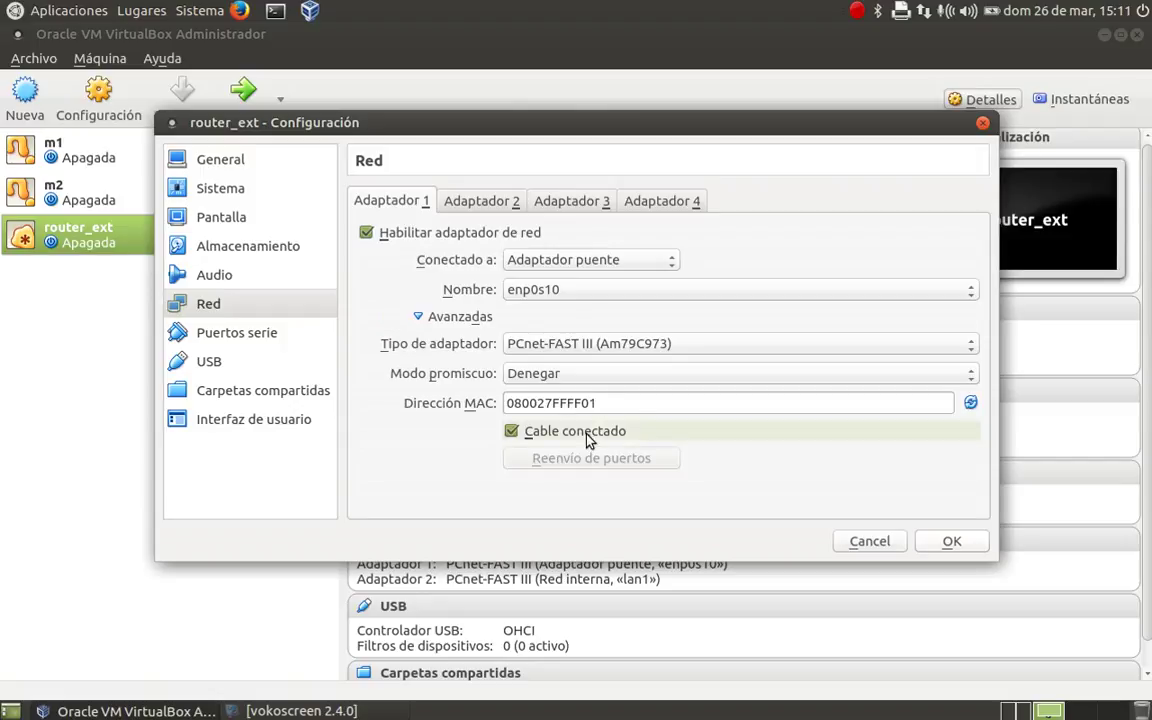
pyautogui.click(491, 204)
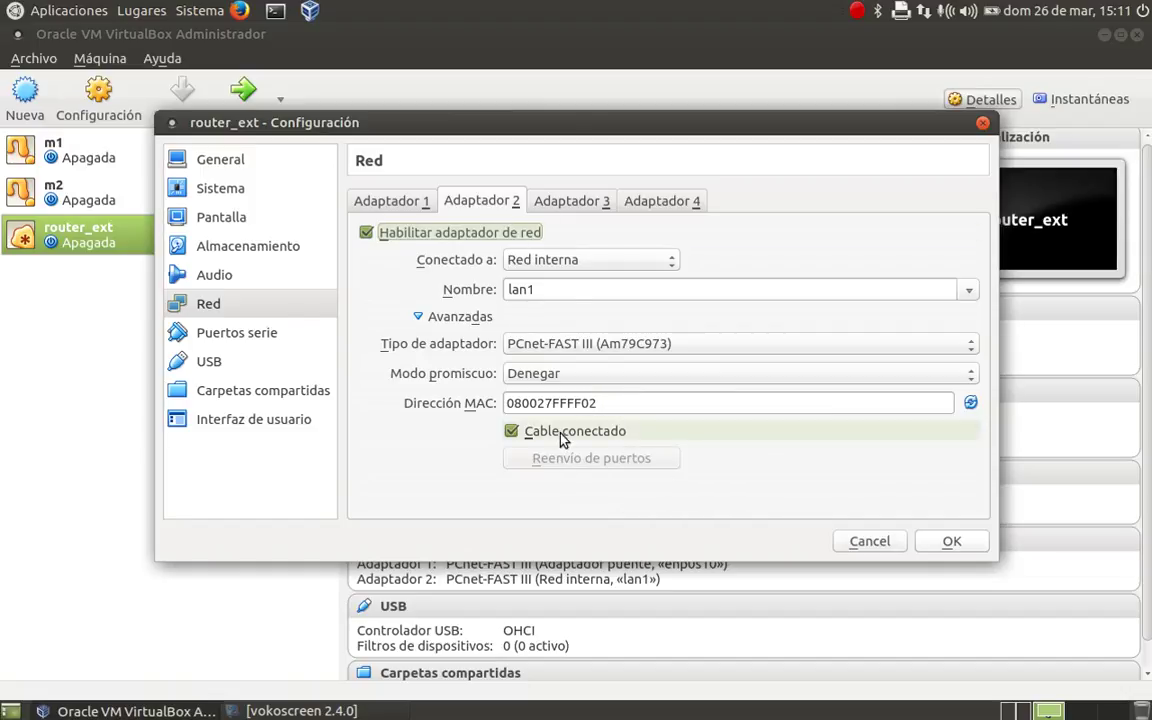
pyautogui.click(947, 541)
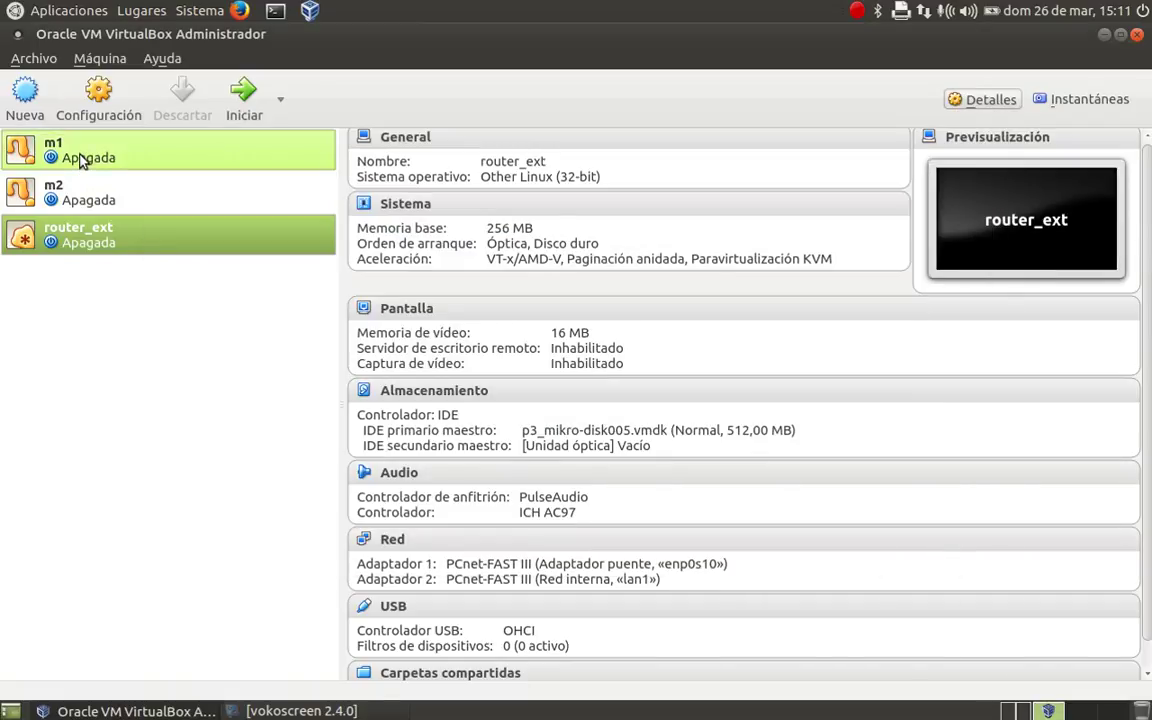
# - Confirm m1's adapter 1 is attached to internal network lan1 and close its settings
pyautogui.click(82, 162)
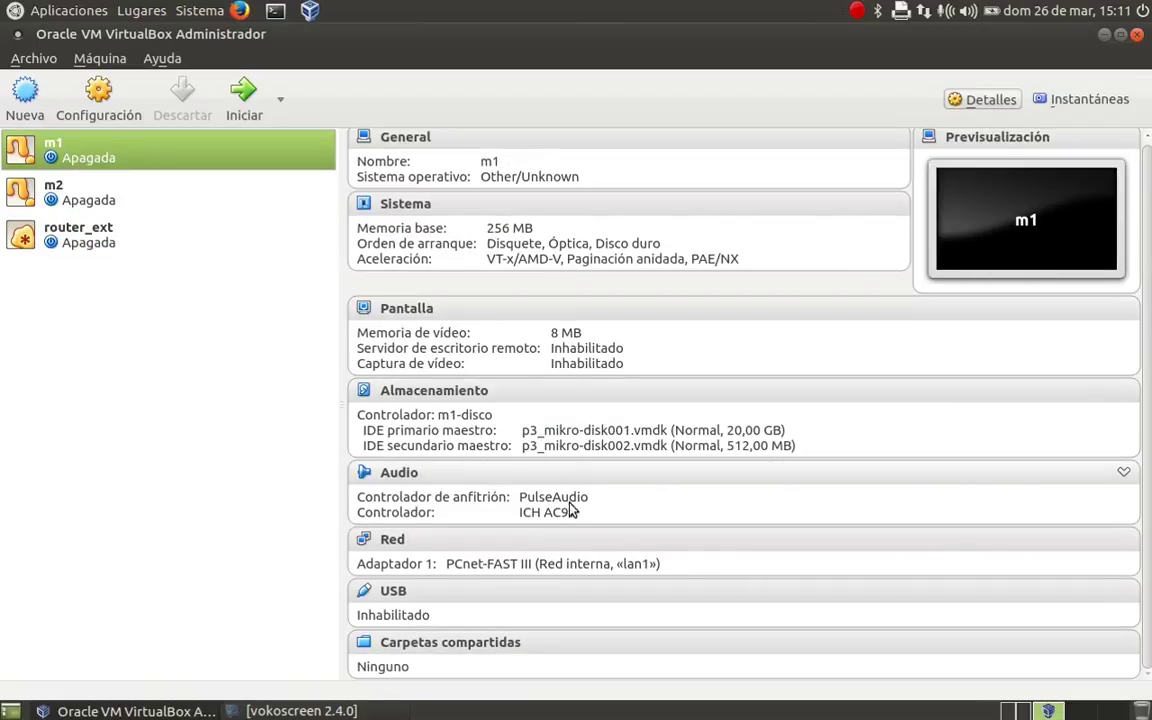
pyautogui.click(390, 540)
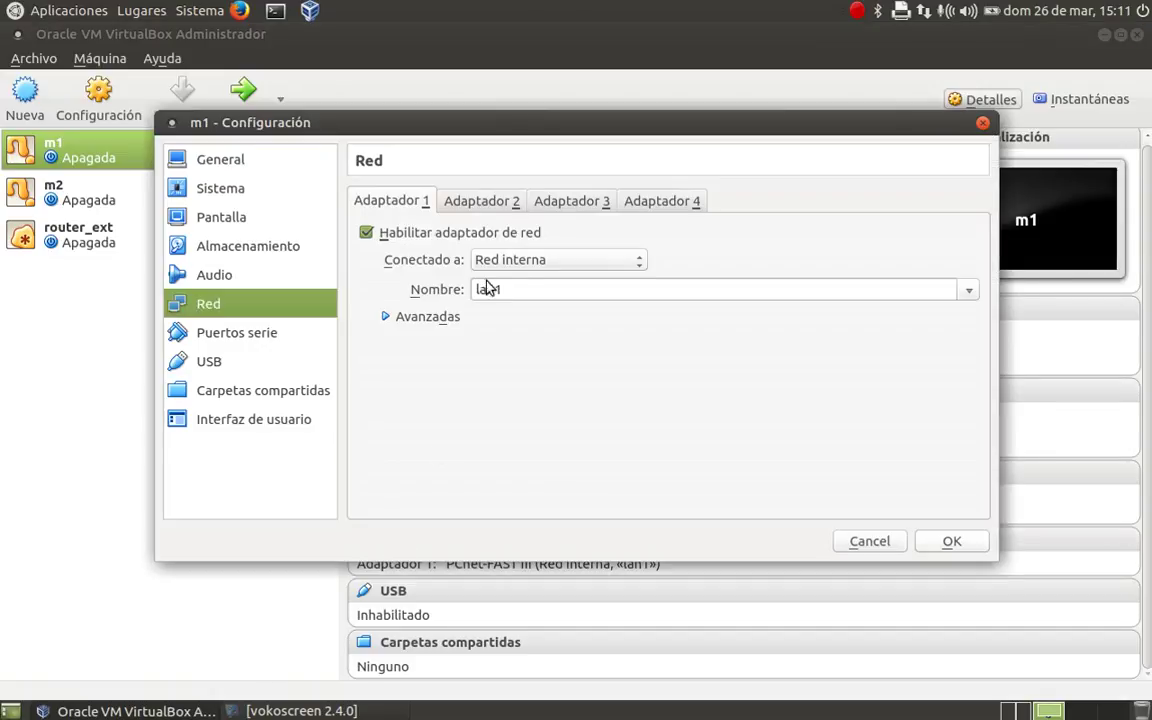
pyautogui.click(387, 316)
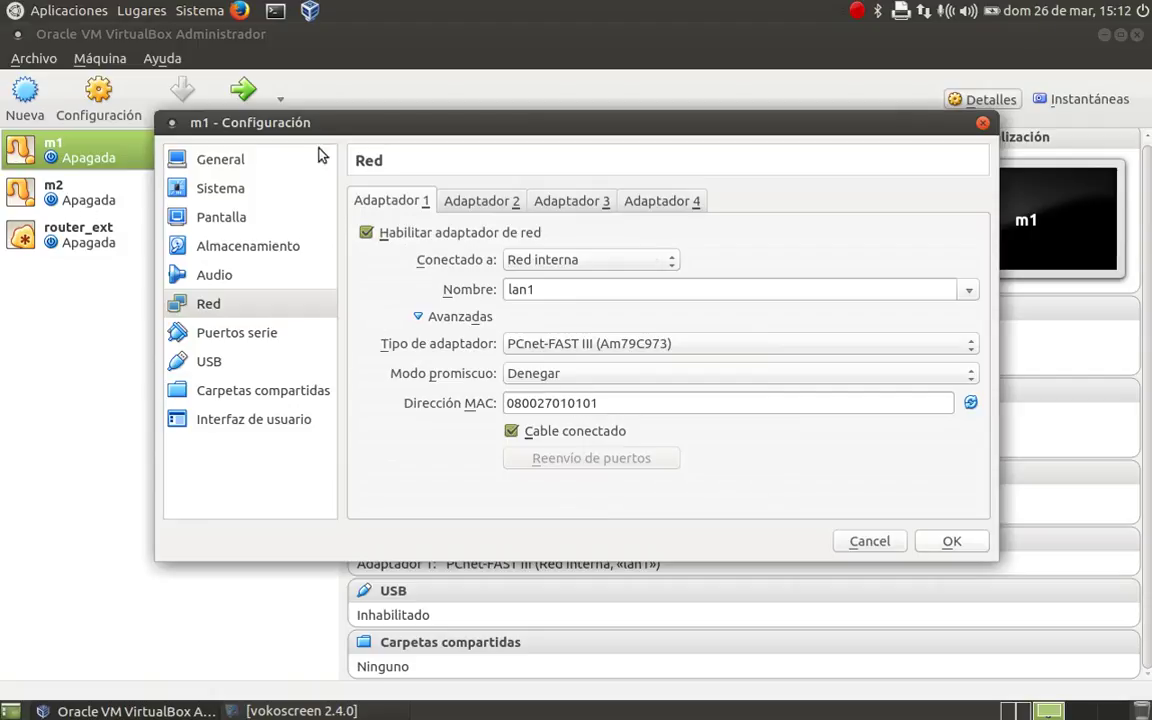
pyautogui.click(951, 548)
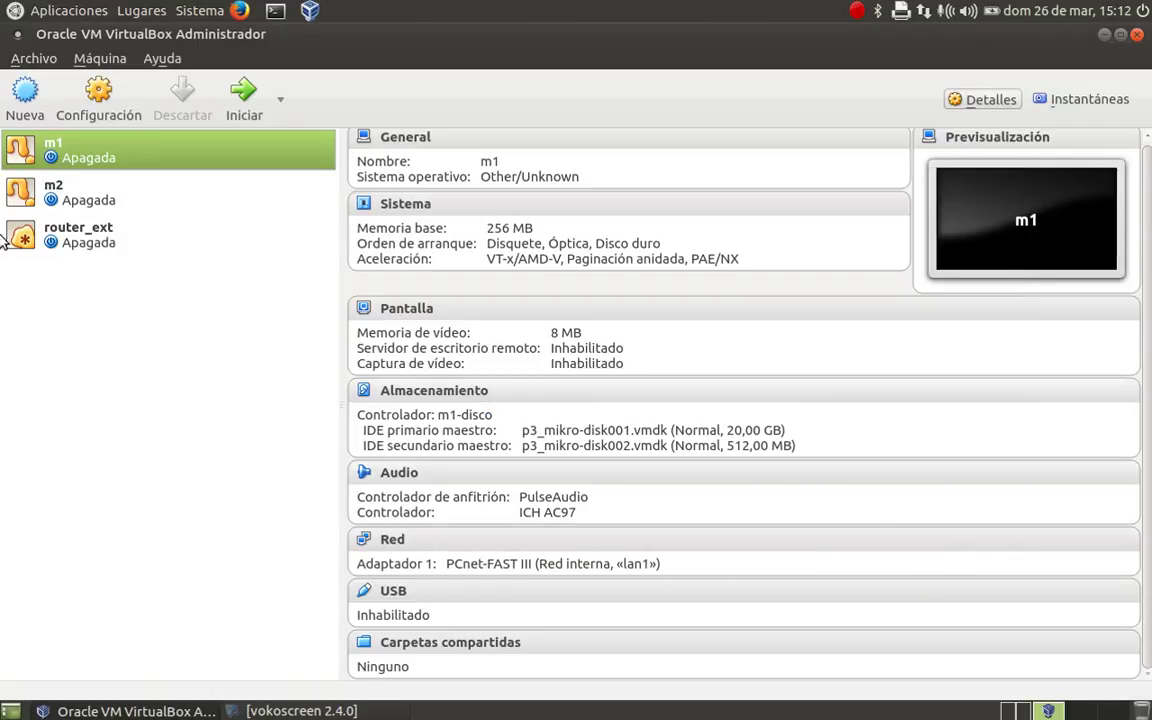
# - Confirm m2's adapter 1 is also on internal network lan1, then select router_ext
pyautogui.click(92, 185)
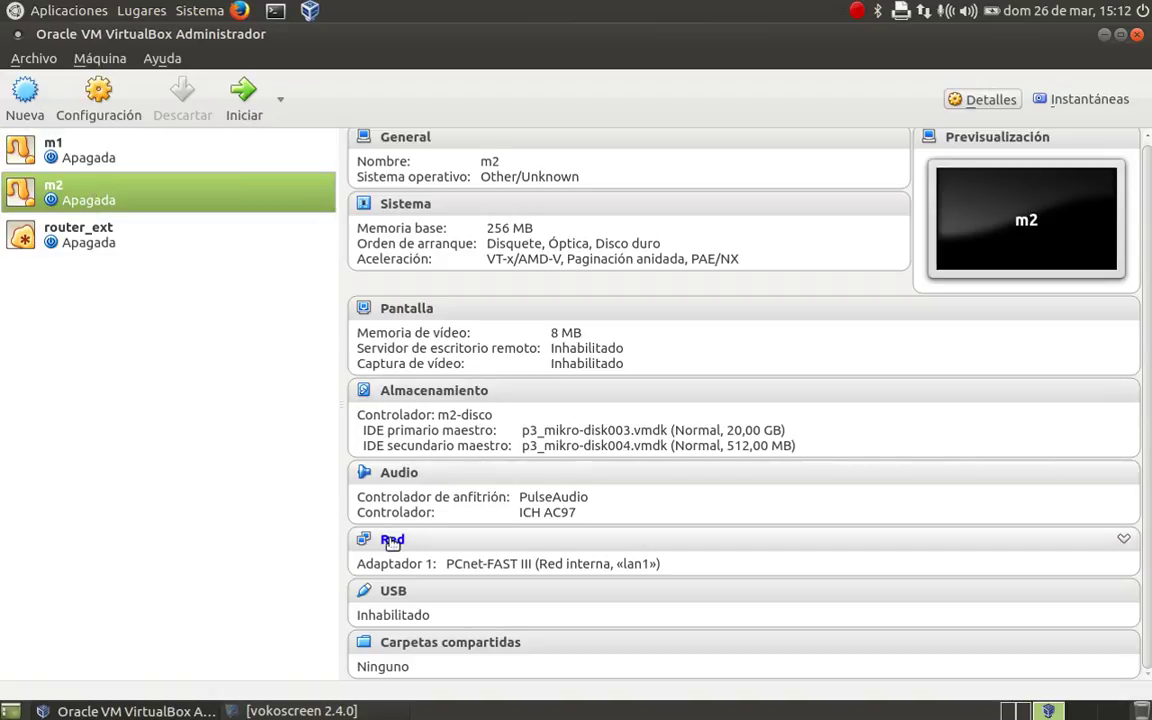
pyautogui.click(391, 540)
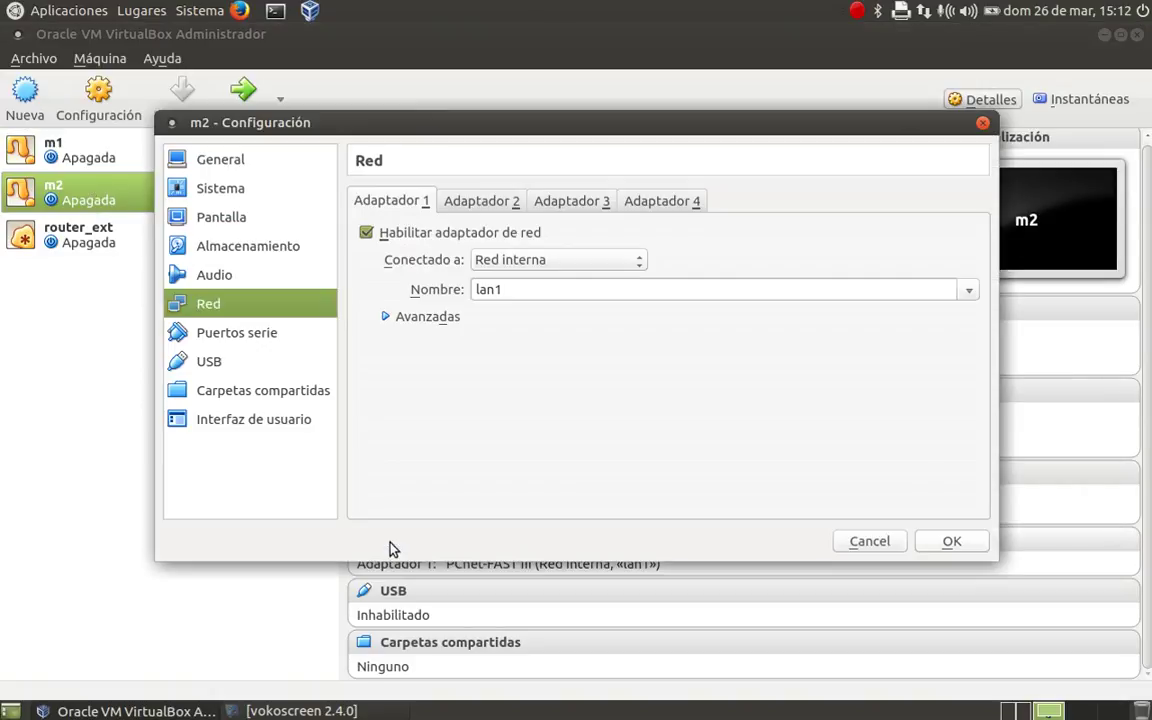
pyautogui.click(385, 318)
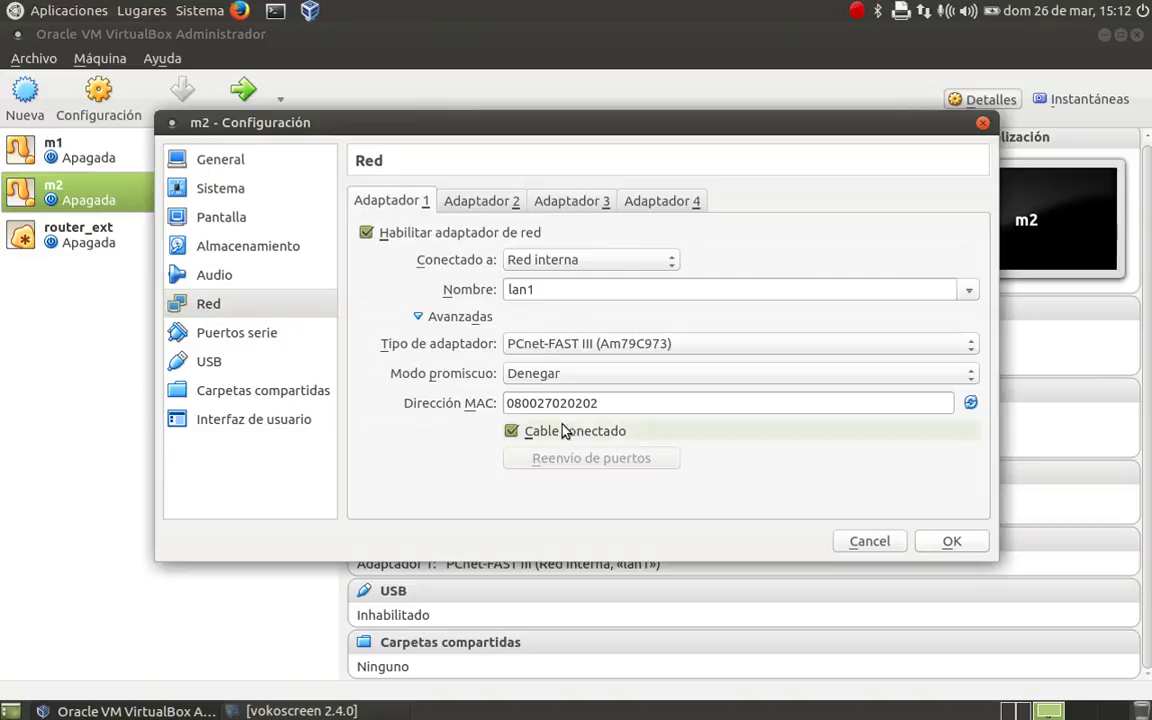
pyautogui.click(949, 548)
pyautogui.click(141, 238)
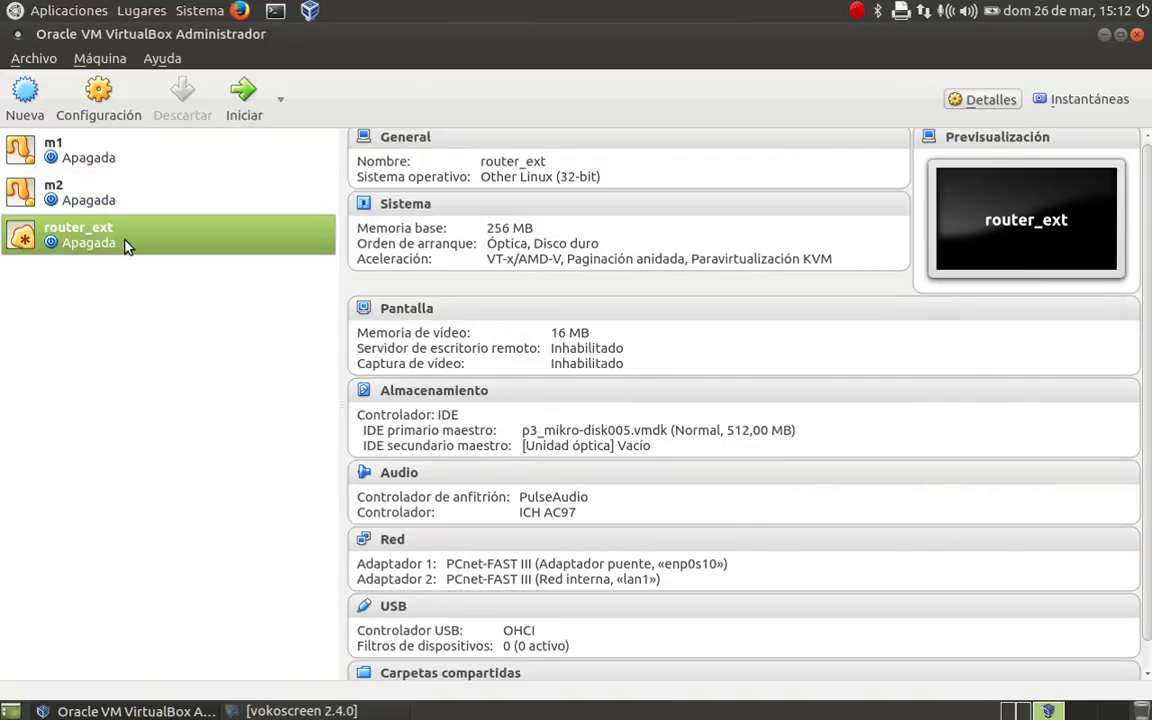
# - Start router_ext and m1, booting m1 into Windows XP Professional from the boot menu
pyautogui.click(250, 98)
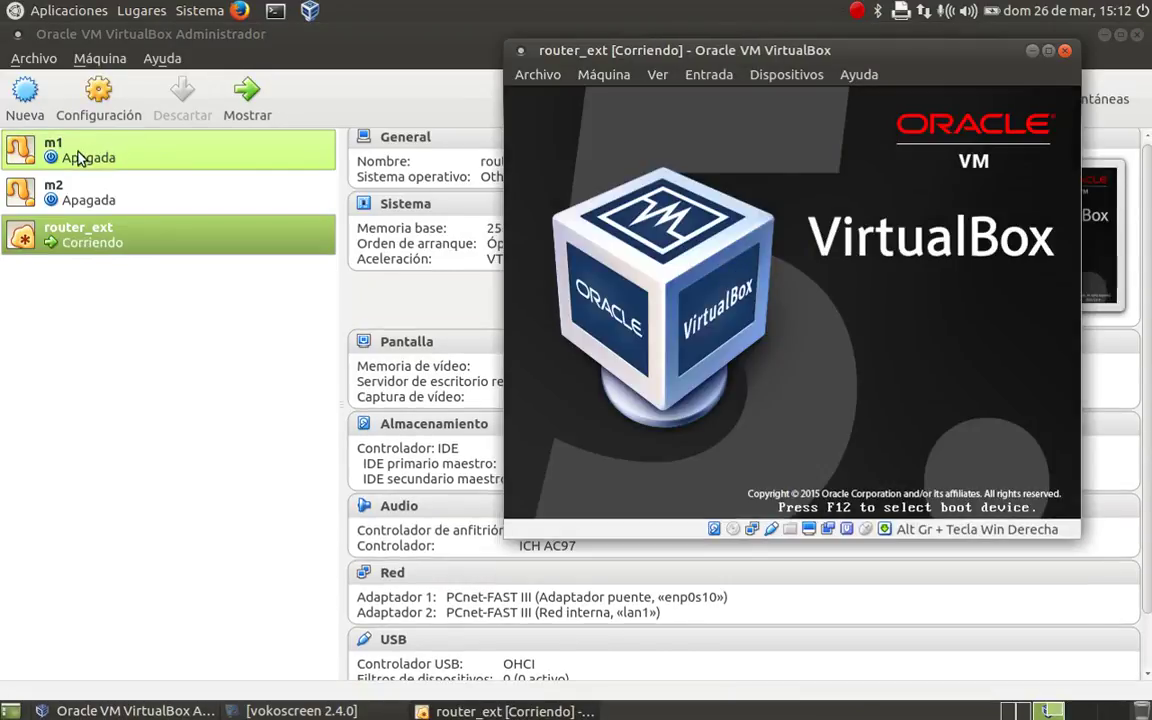
pyautogui.click(80, 158)
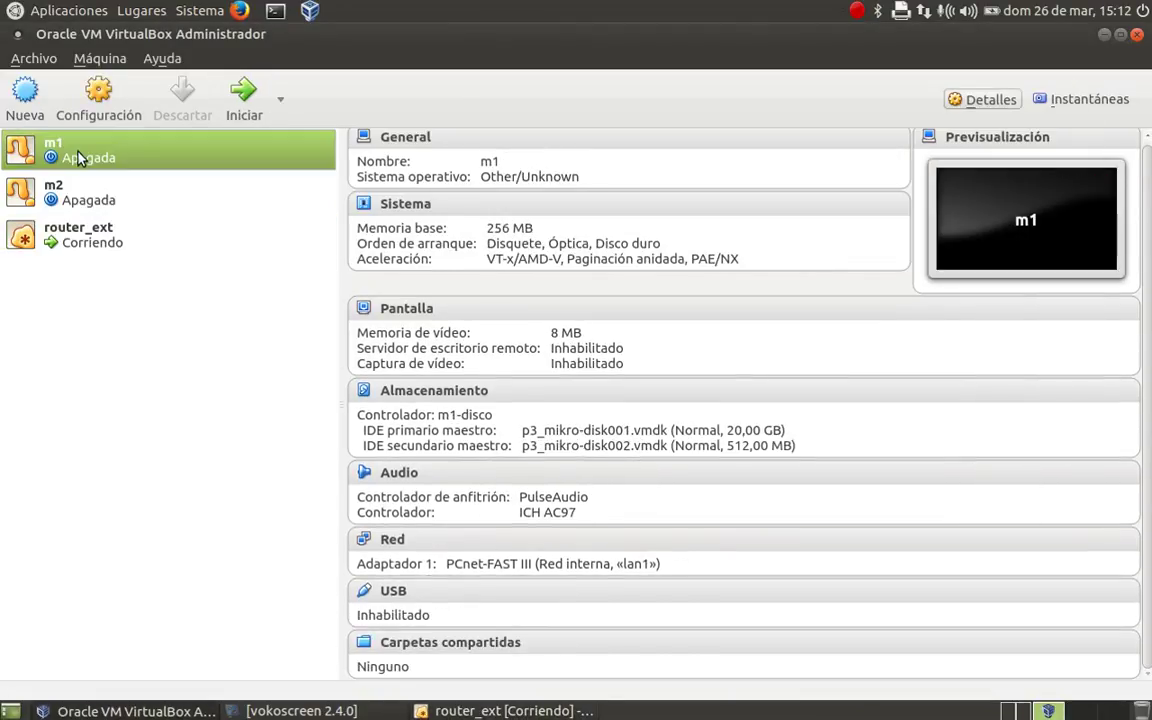
pyautogui.click(246, 95)
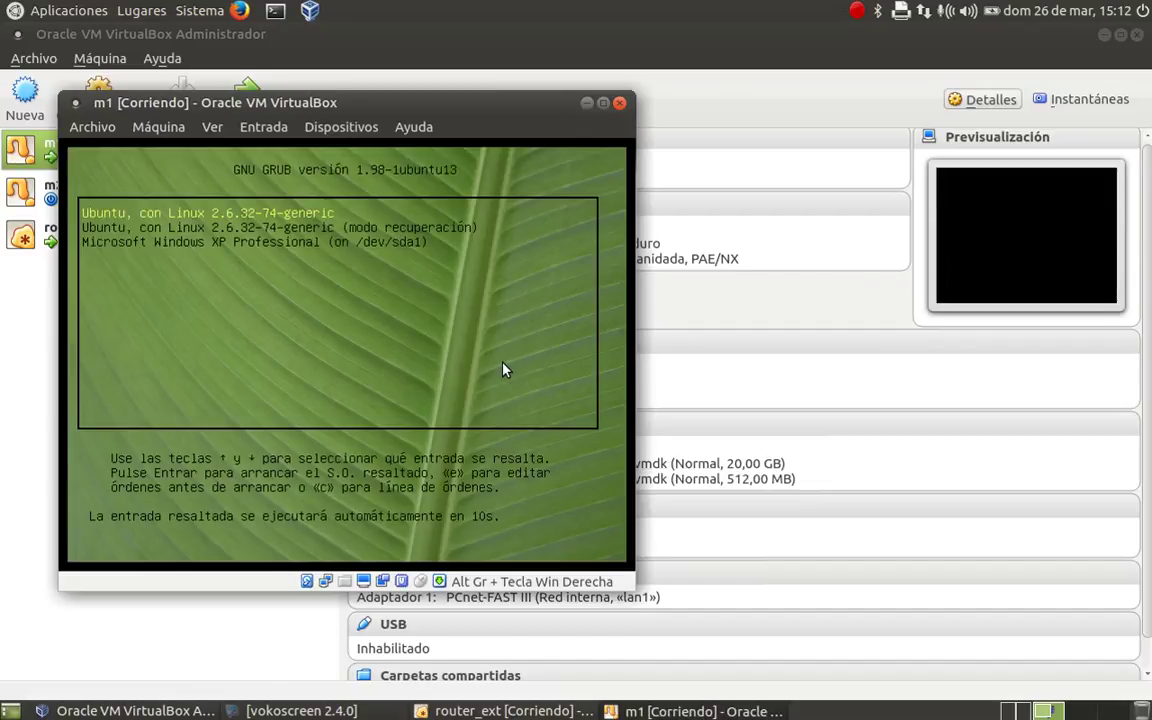
pyautogui.press('Down')
pyautogui.press('Down')
pyautogui.press('Return')
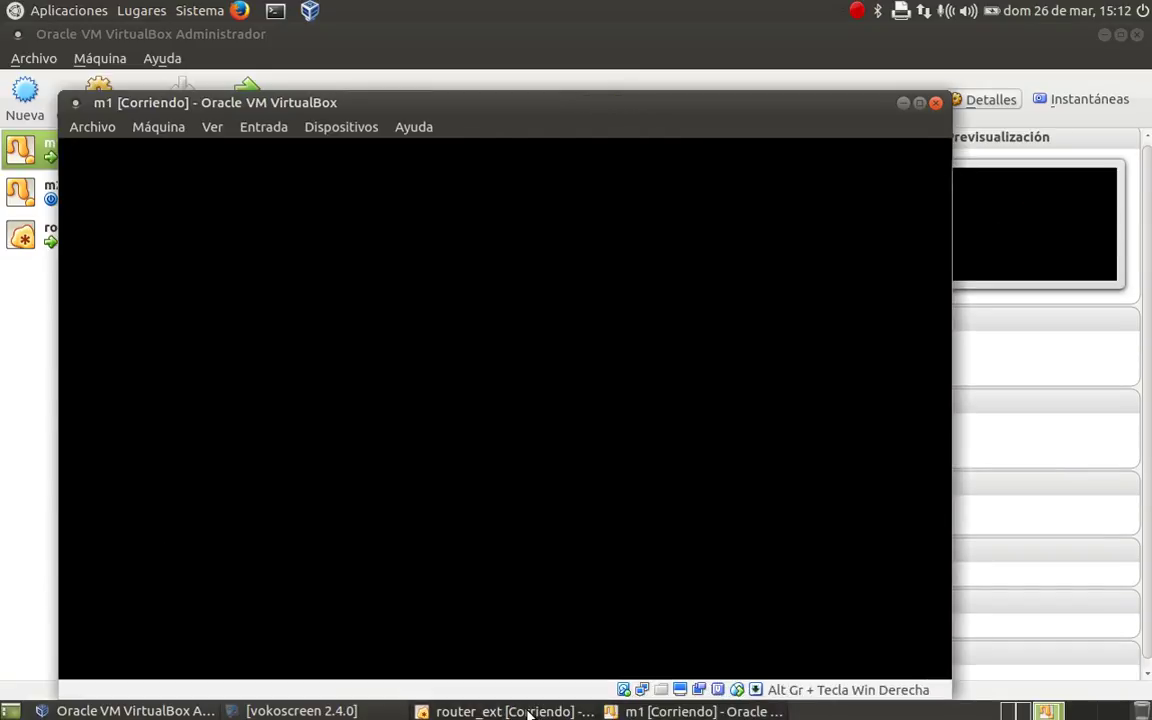
# - Log in to the MikroTik console as admin with an empty password, then raise m1's window
pyautogui.click(524, 710)
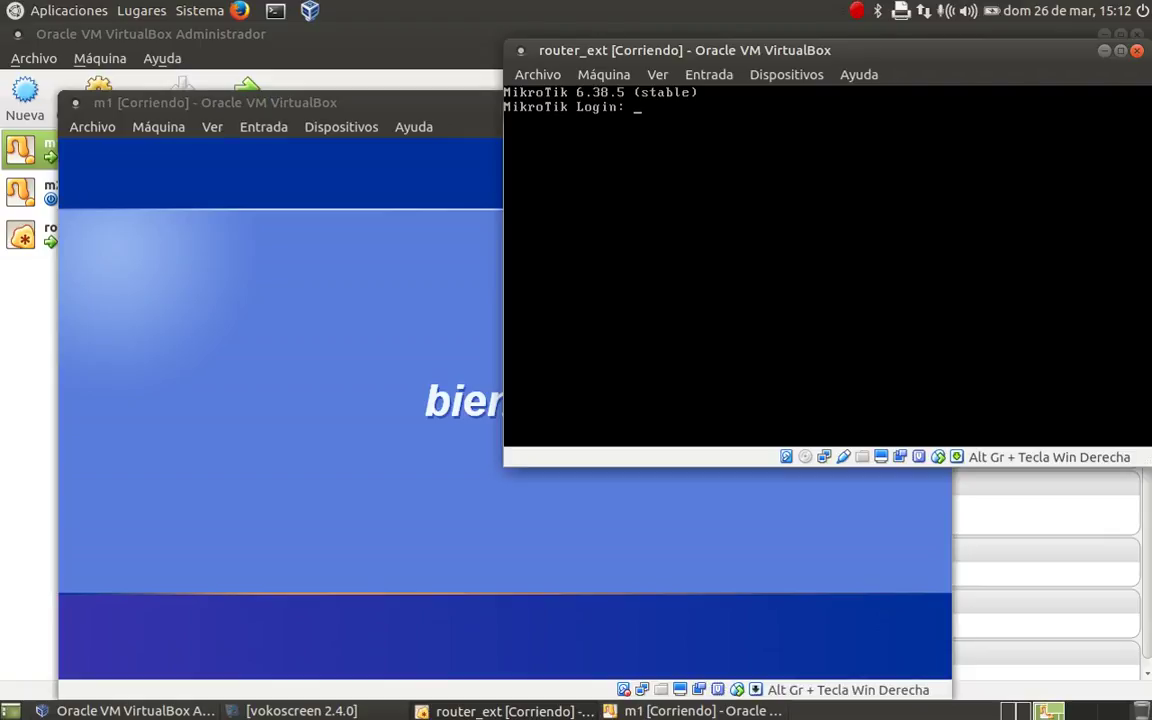
pyautogui.write('admin')
pyautogui.press('Return')
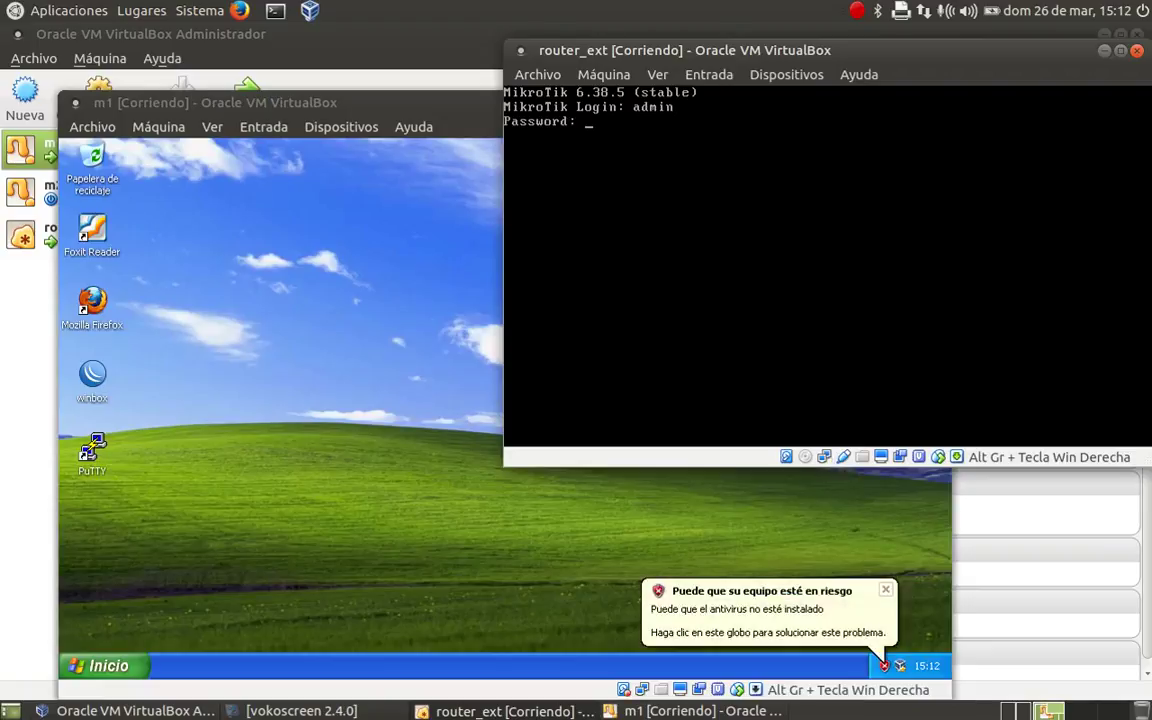
pyautogui.press('Return')
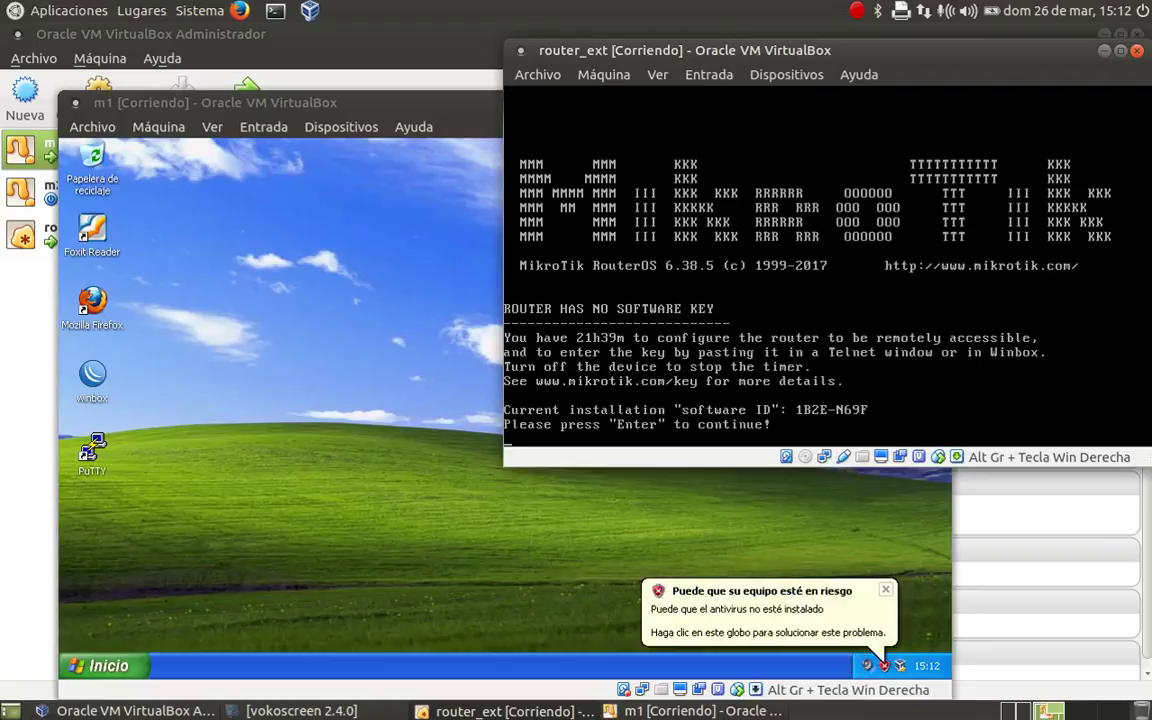
pyautogui.press('Return')
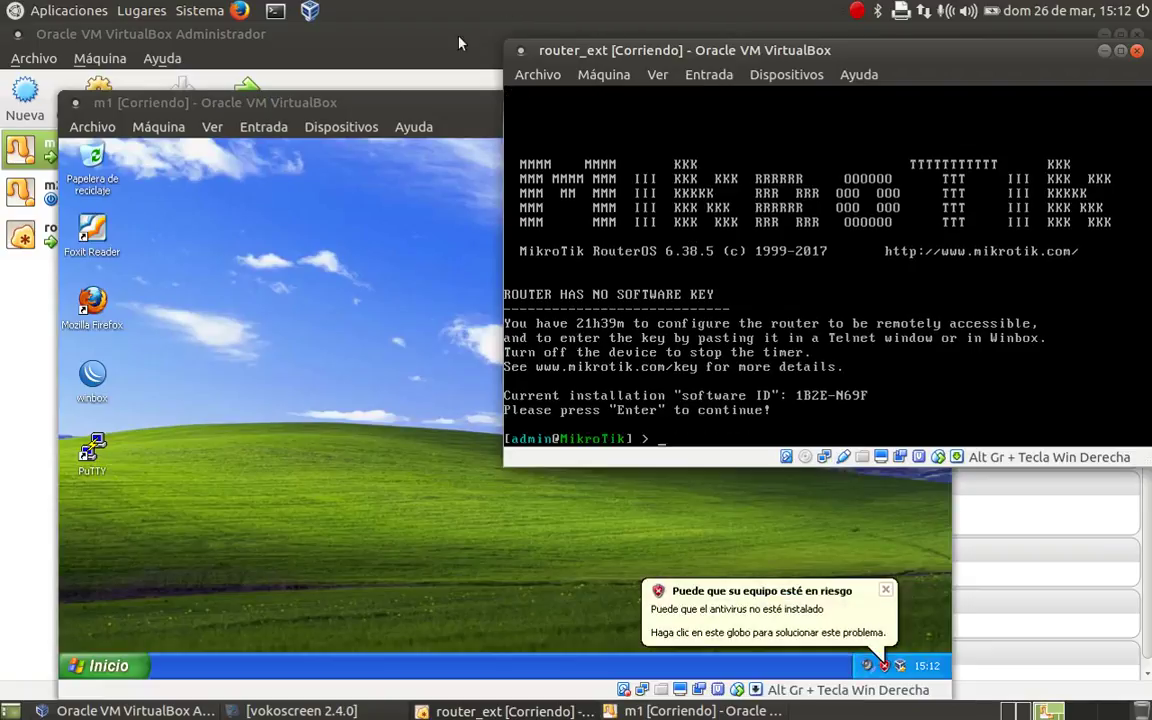
pyautogui.click(365, 103)
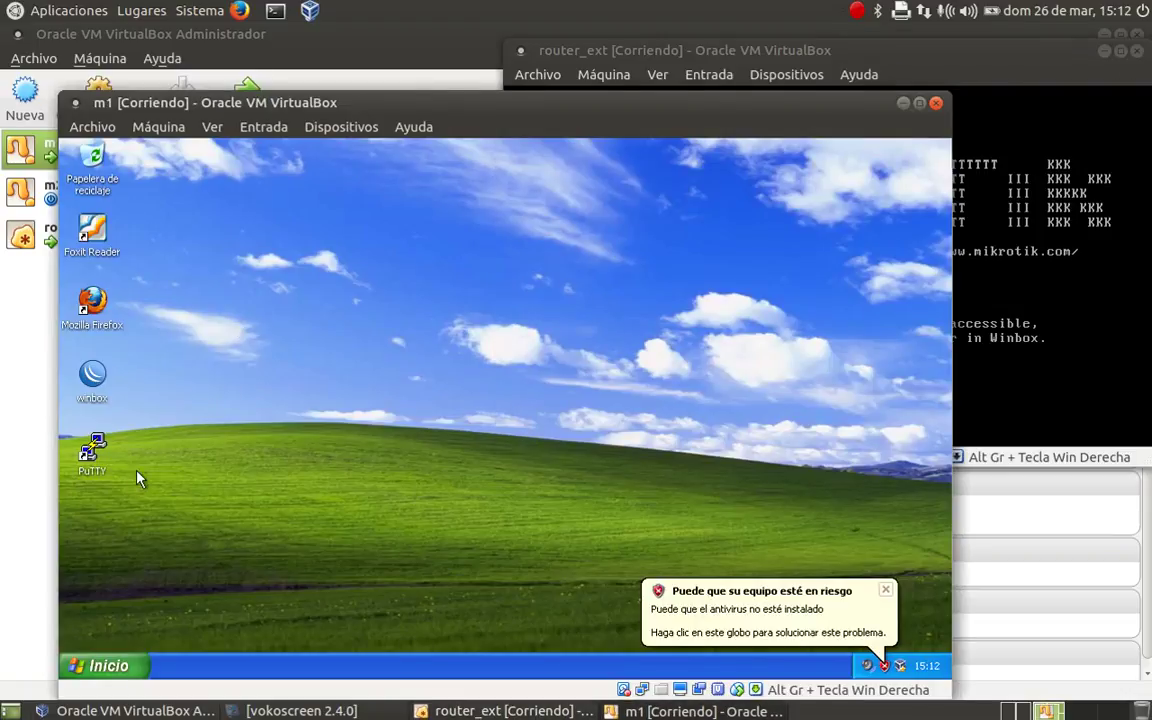
# - Open the TCP/IP properties of the eth0 connection via Control Panel's network connections
pyautogui.click(131, 667)
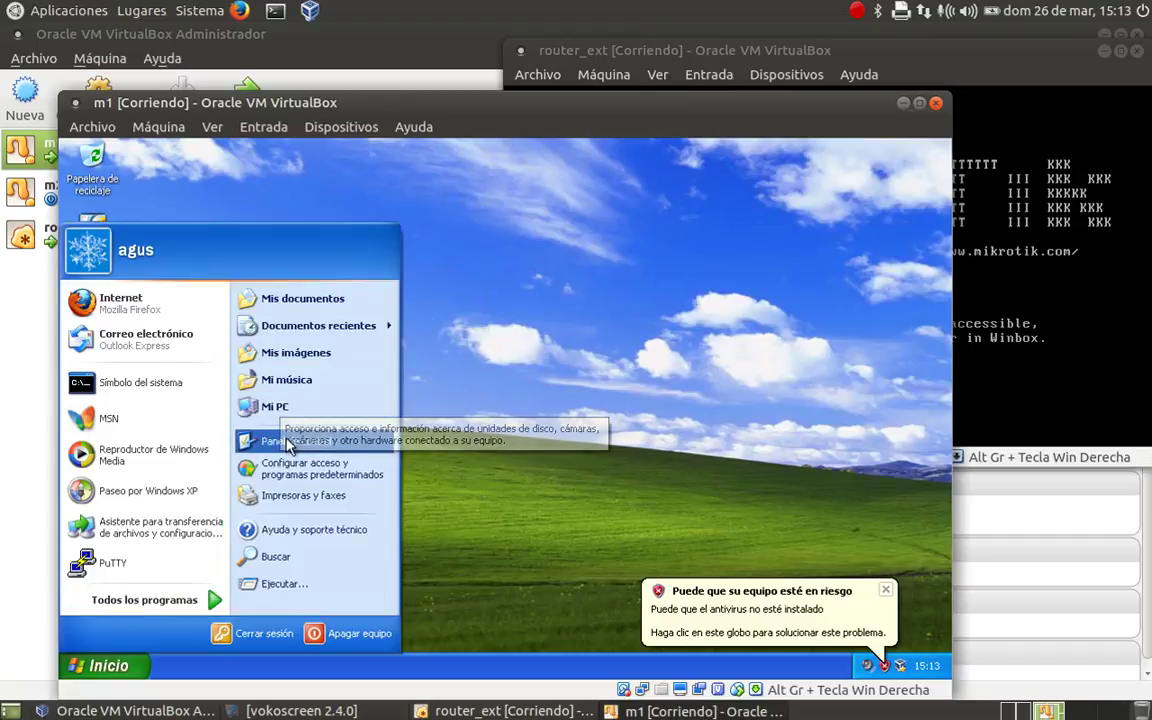
pyautogui.click(280, 440)
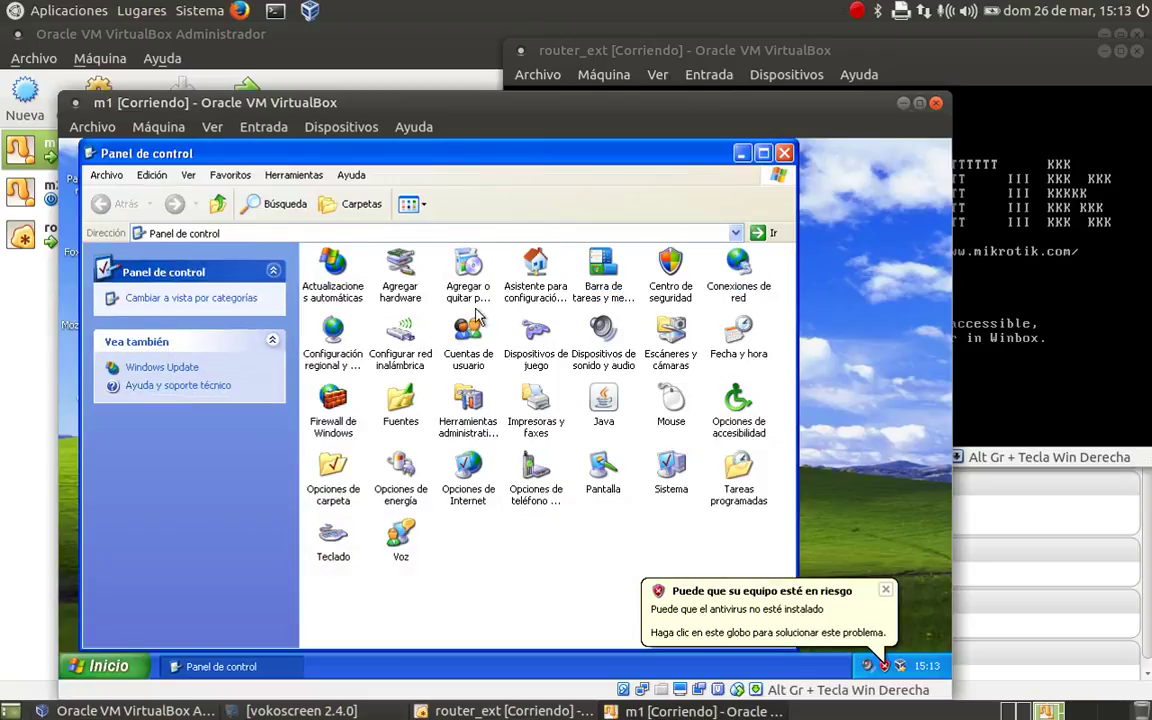
pyautogui.doubleClick(740, 266)
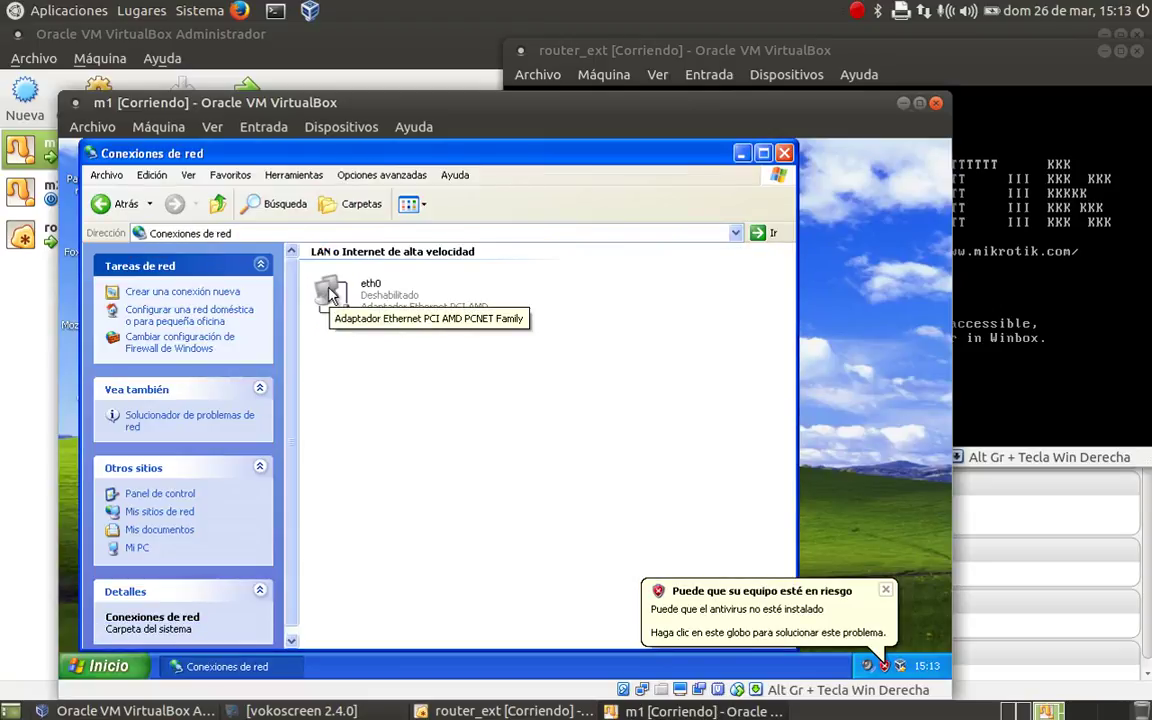
pyautogui.rightClick(332, 290)
pyautogui.click(362, 390)
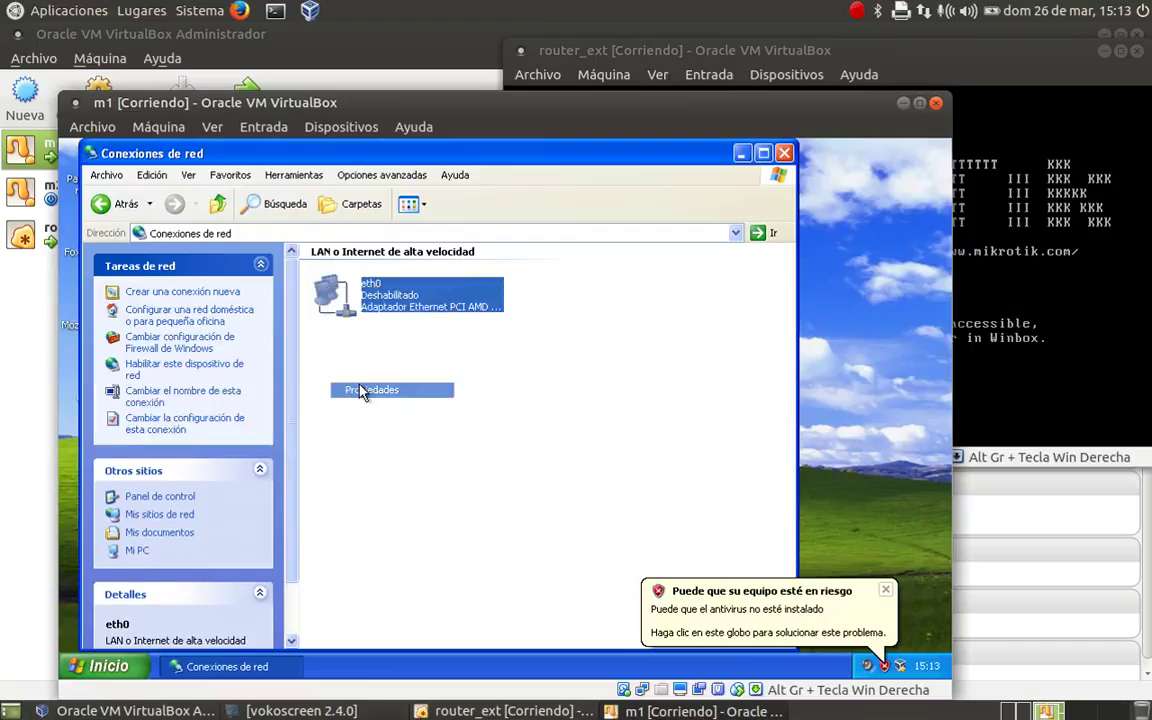
pyautogui.click(286, 432)
pyautogui.click(404, 468)
# - Give eth0 the fixed address 192.168.100.11 with mask 255.255.255.0 and close its properties
pyautogui.click(200, 381)
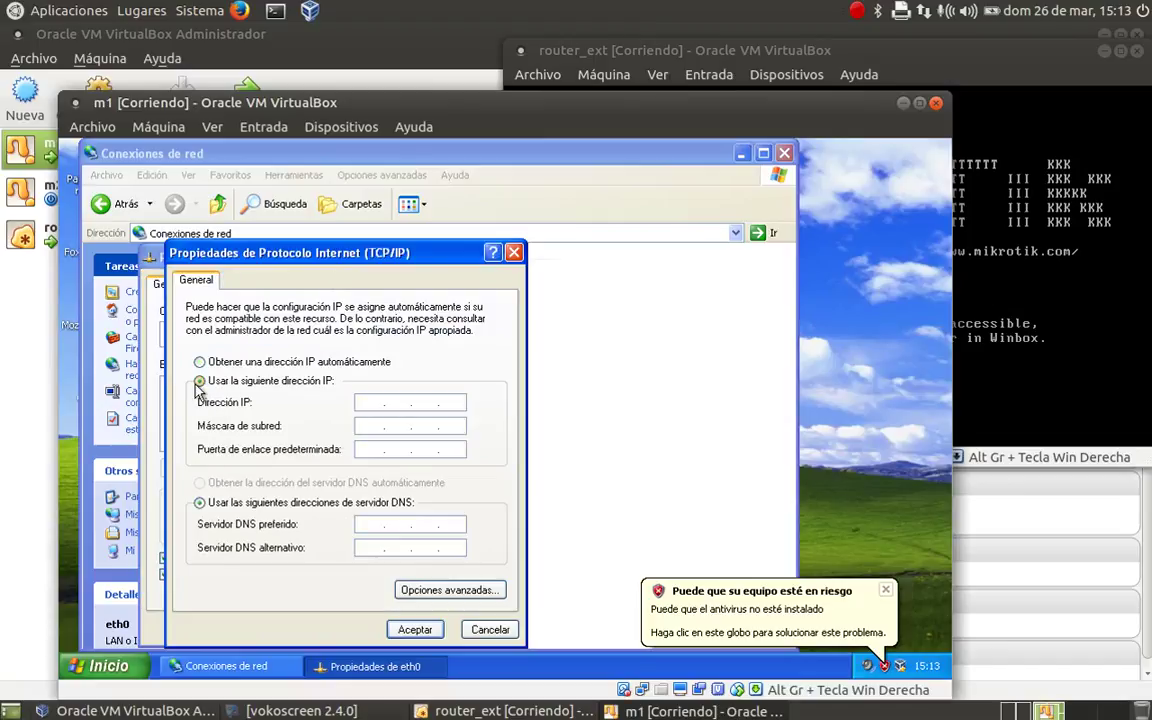
pyautogui.click(367, 402)
pyautogui.write('192 . 168 . 100 . 11')
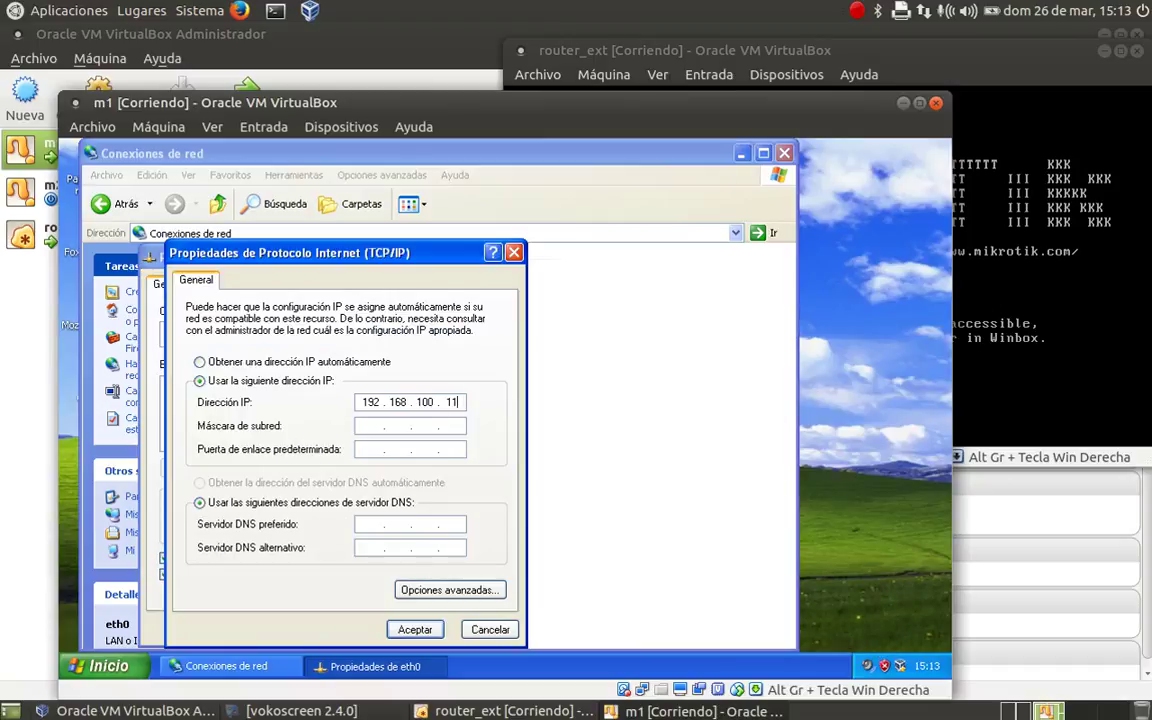
pyautogui.click(372, 427)
pyautogui.click(372, 427)
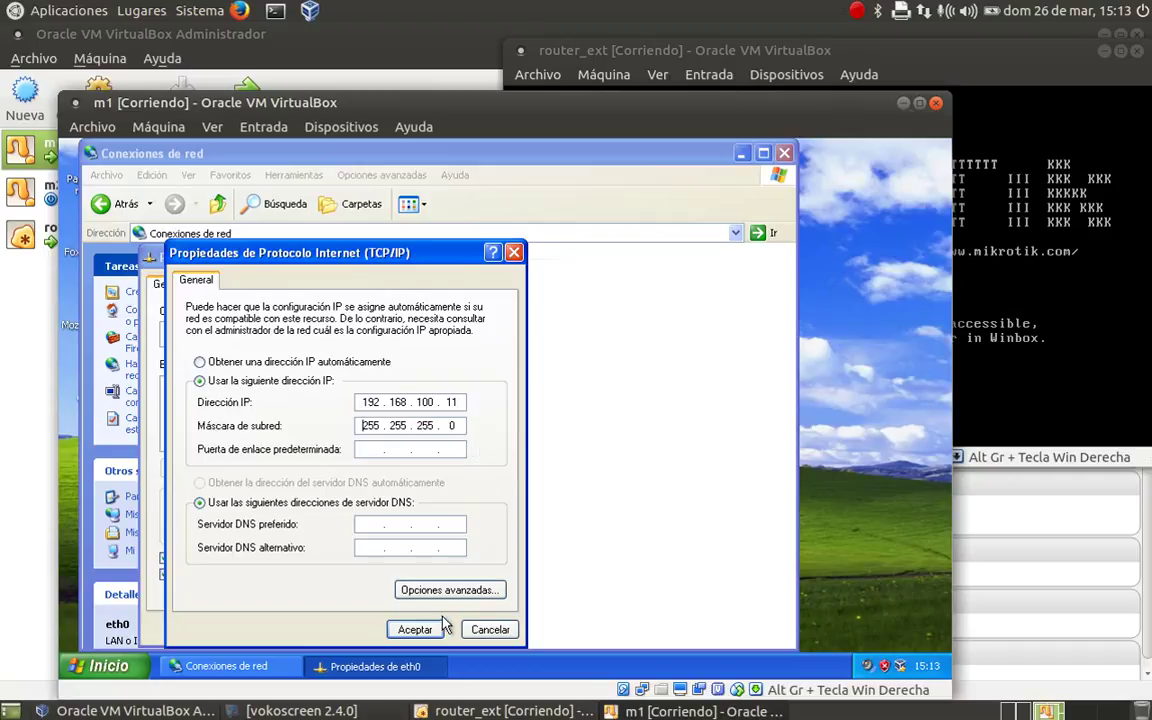
pyautogui.click(419, 628)
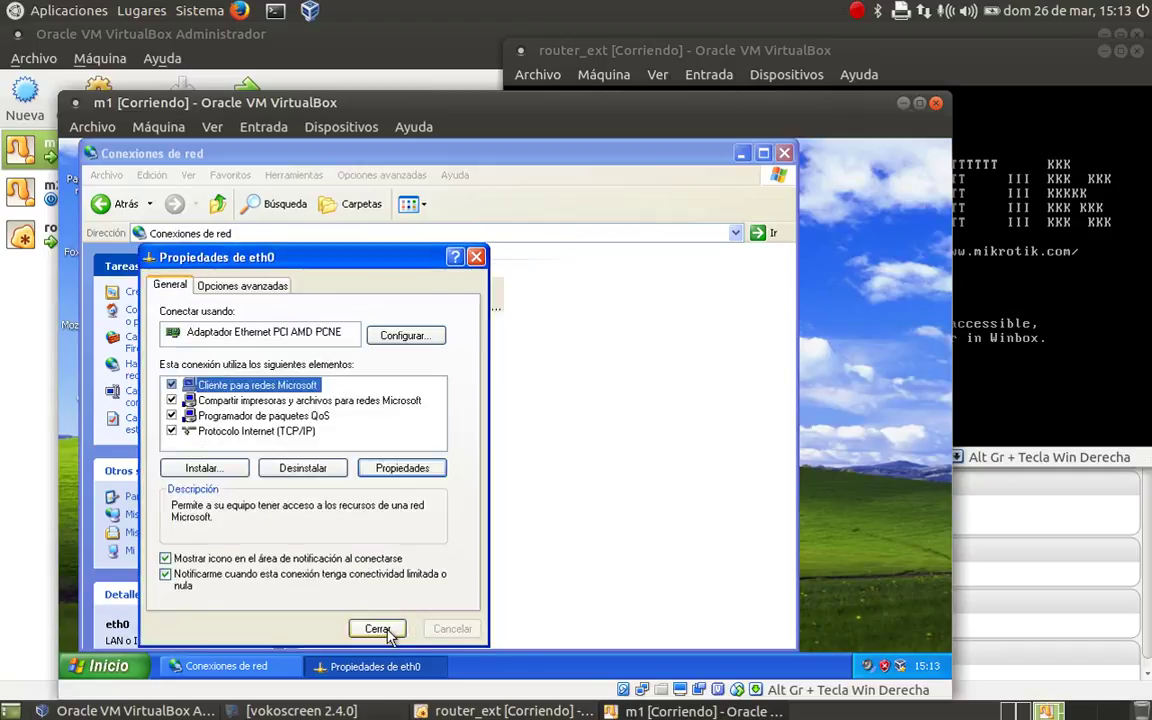
pyautogui.click(255, 431)
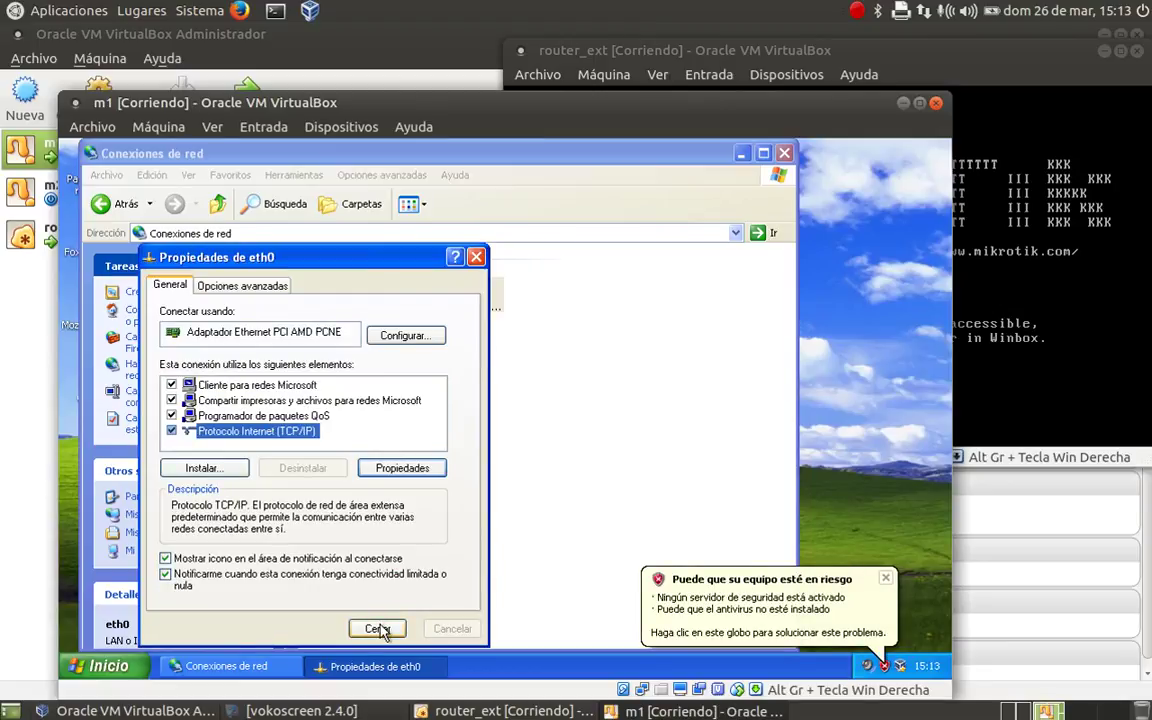
pyautogui.click(886, 578)
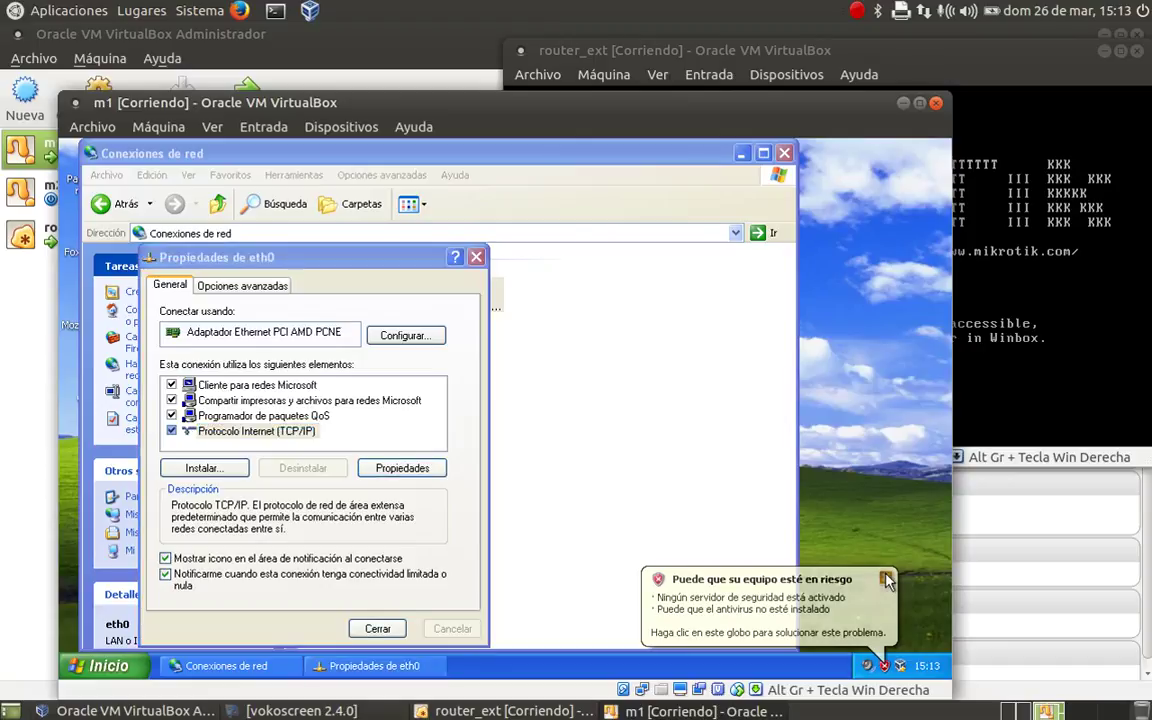
pyautogui.click(381, 632)
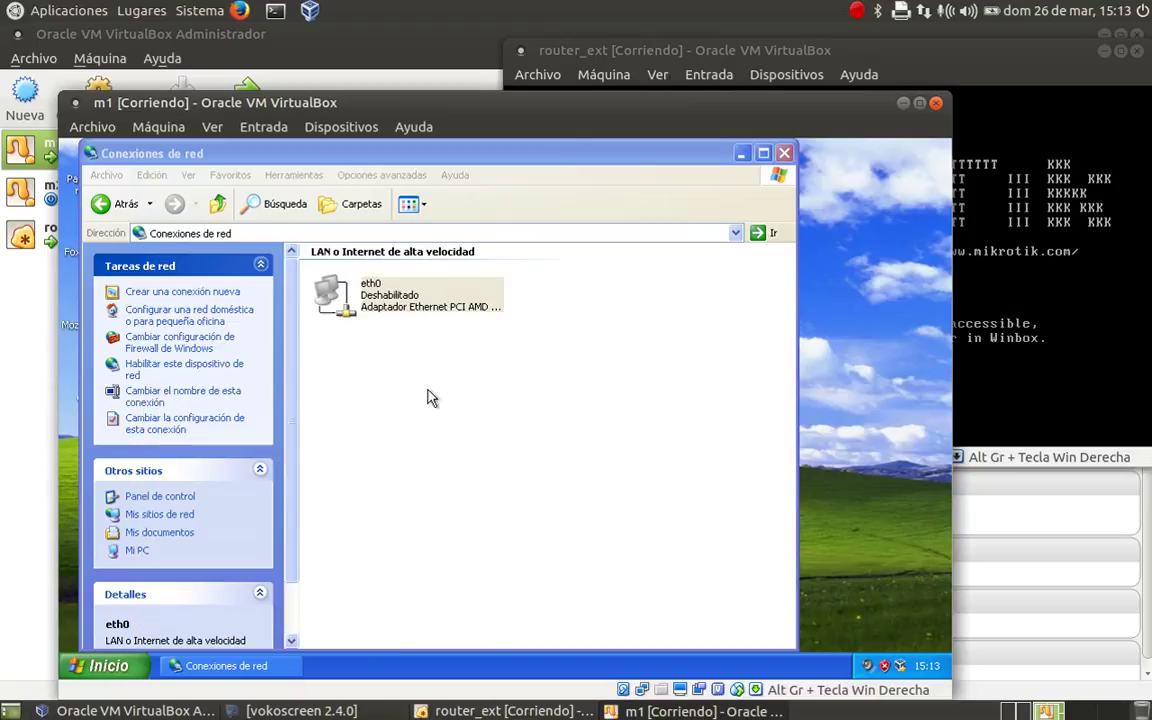
# - Enable eth0 and check its details show 192.168.100.11 with mask 255.255.255.0
pyautogui.rightClick(329, 291)
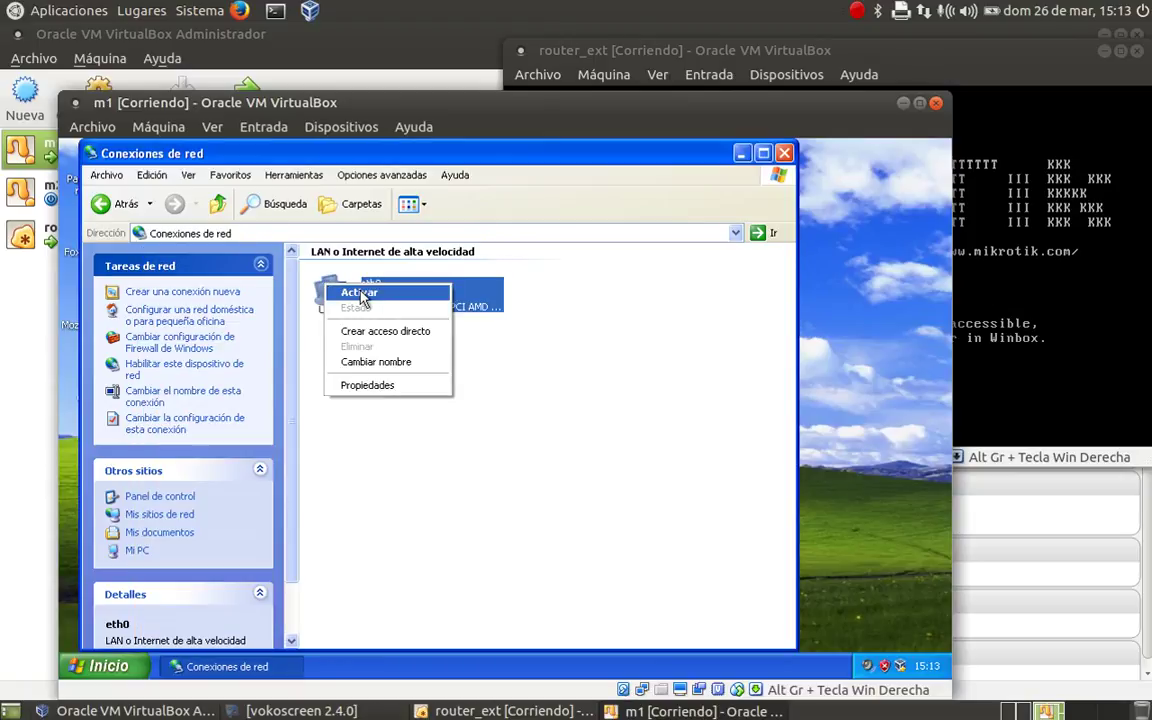
pyautogui.click(358, 294)
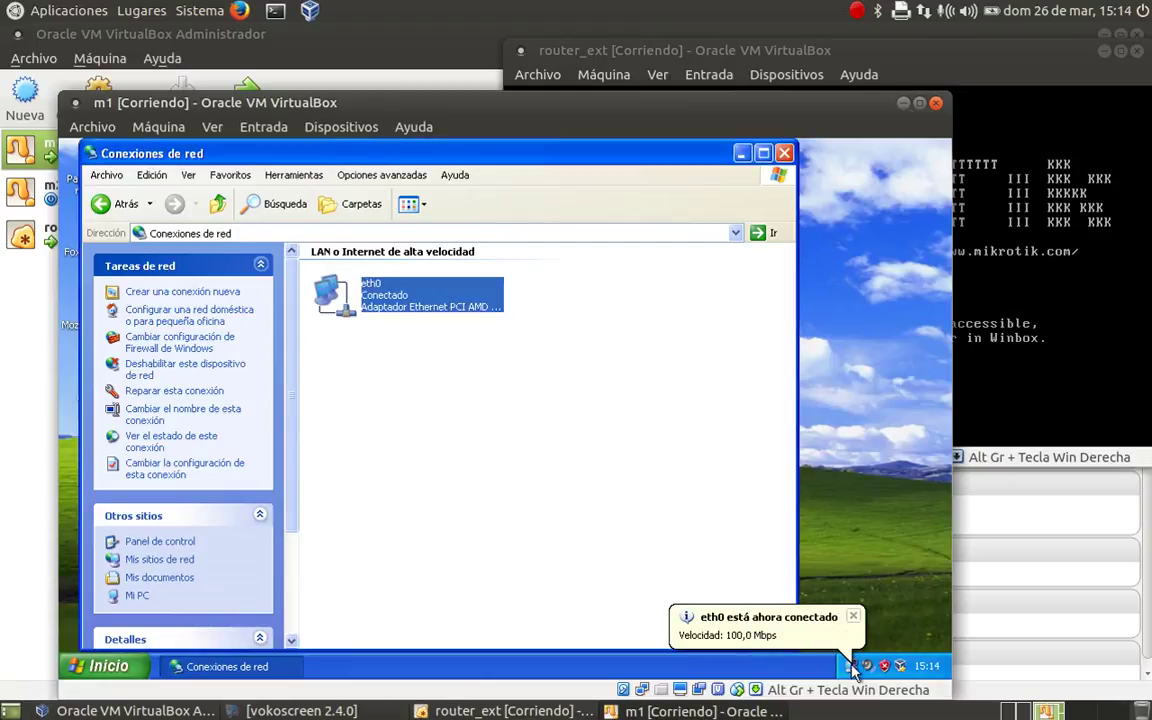
pyautogui.doubleClick(852, 666)
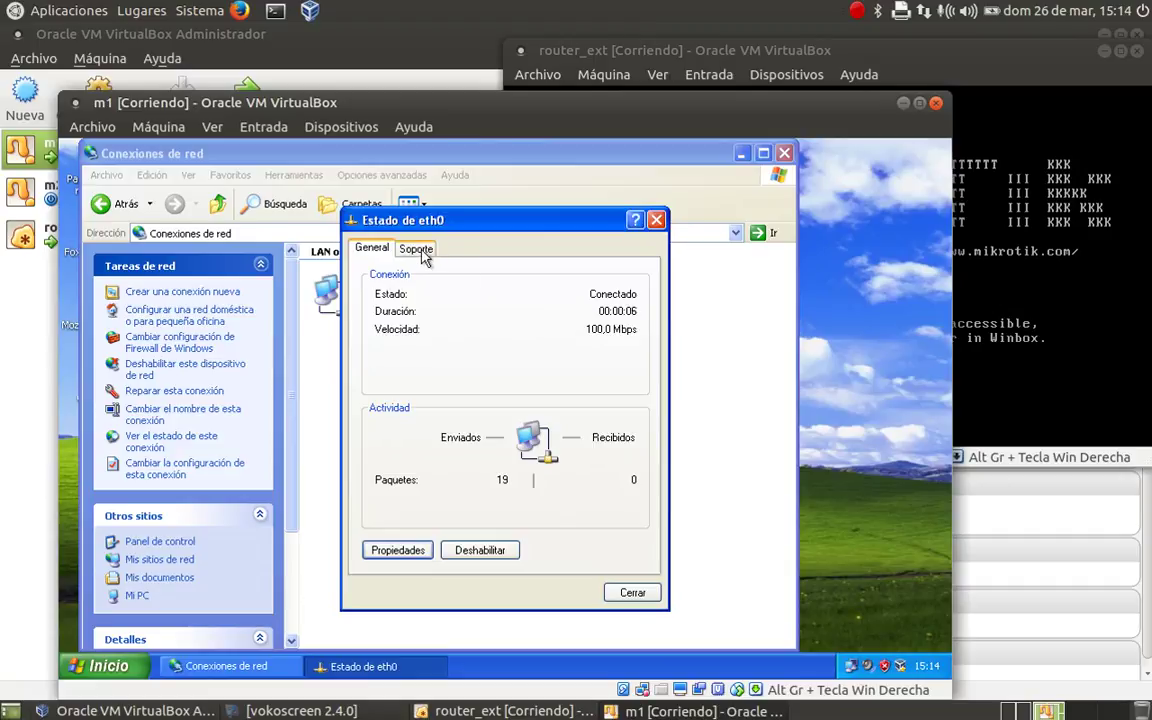
pyautogui.click(418, 250)
pyautogui.click(445, 390)
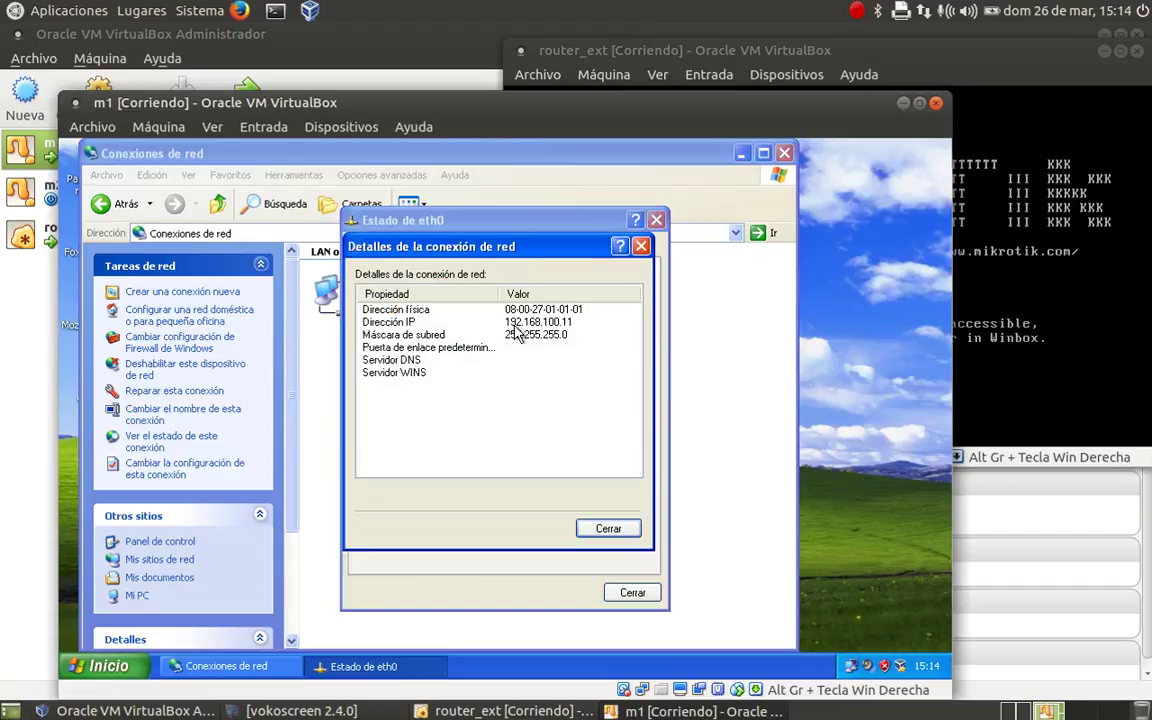
pyautogui.click(641, 247)
pyautogui.click(656, 219)
pyautogui.moveTo(494, 154); pyautogui.dragTo(710, 197)
# - Launch Winbox, discover the MikroTik router 08:00:27:FF:FF:02 and log in as admin
pyautogui.doubleClick(92, 380)
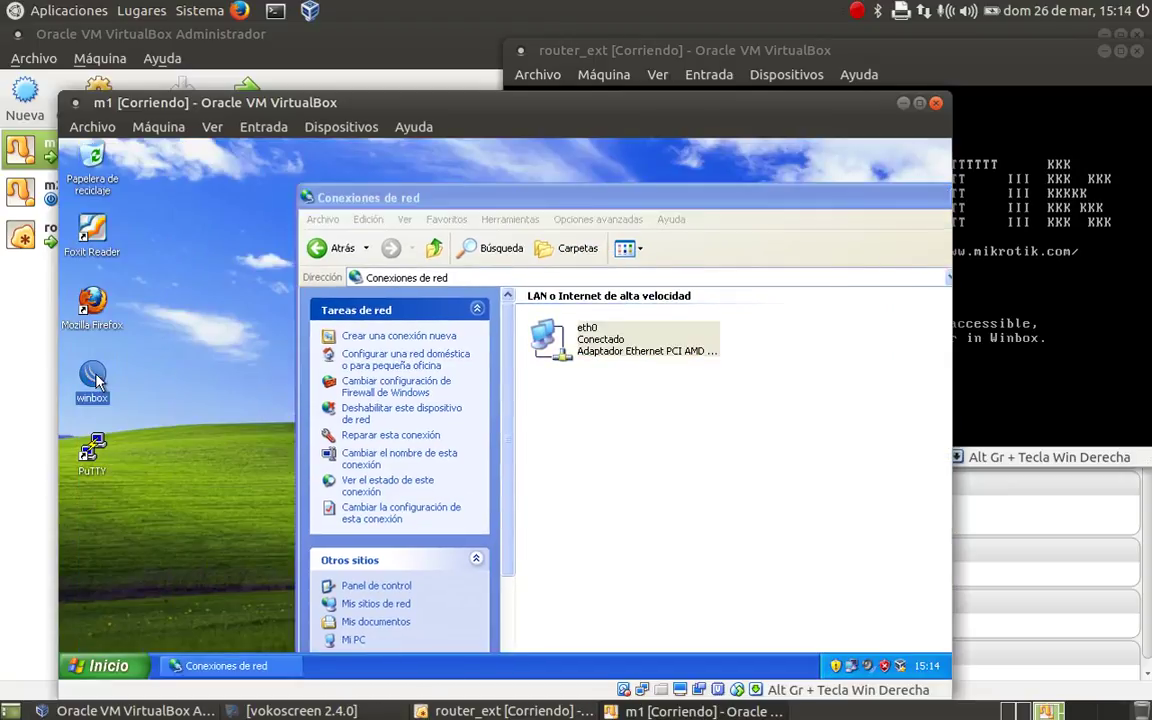
pyautogui.click(555, 420)
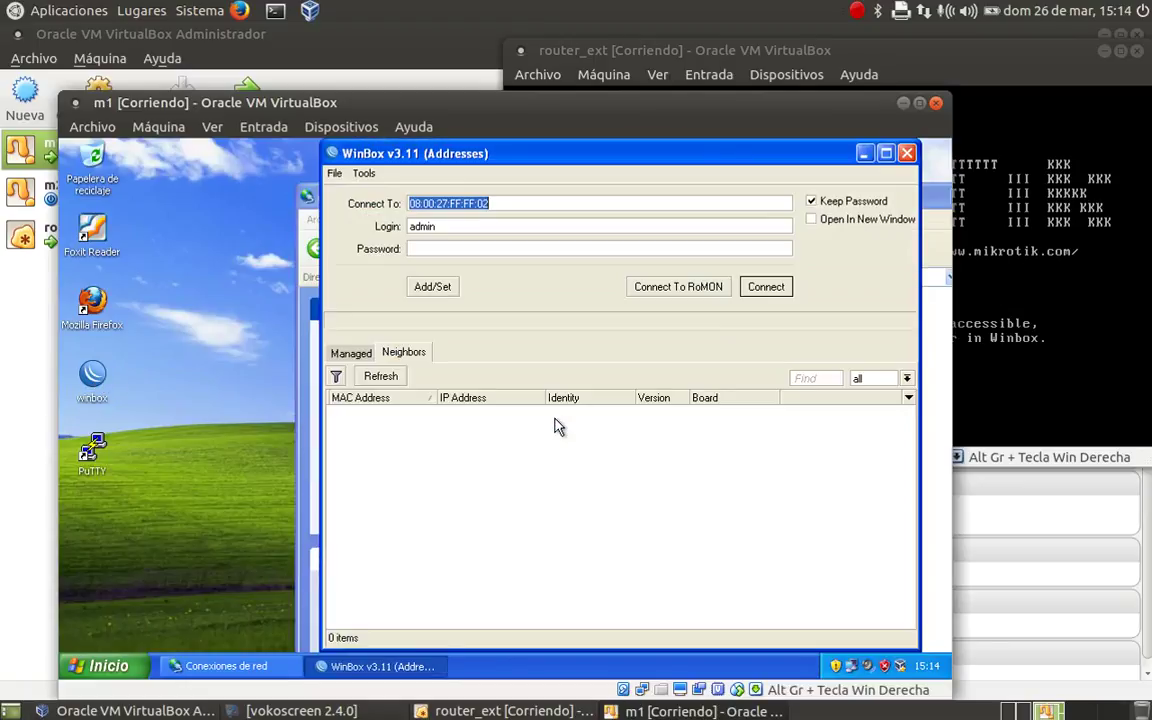
pyautogui.click(380, 377)
pyautogui.click(385, 414)
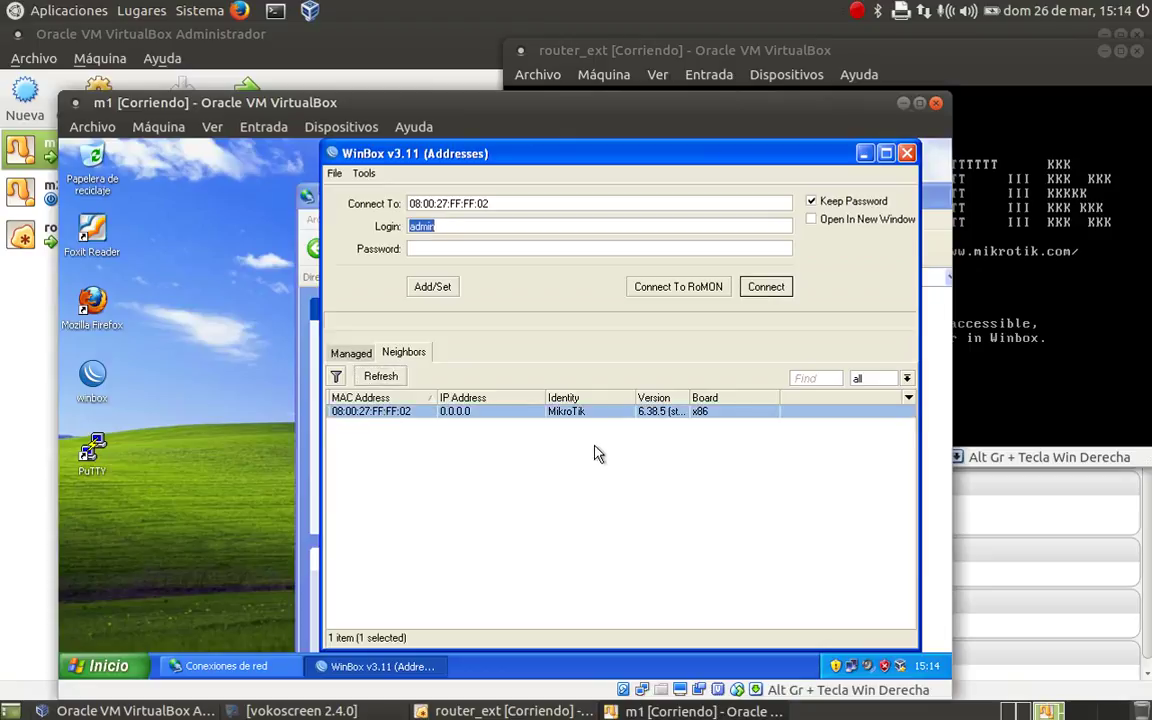
pyautogui.click(766, 287)
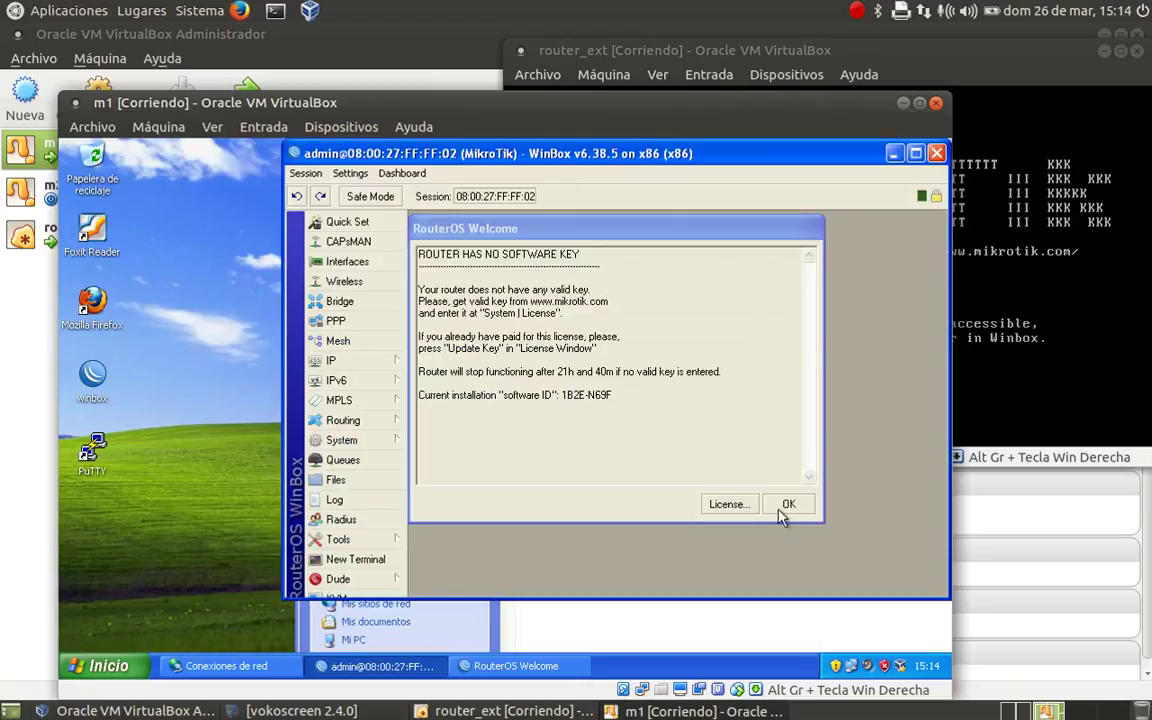
pyautogui.click(786, 505)
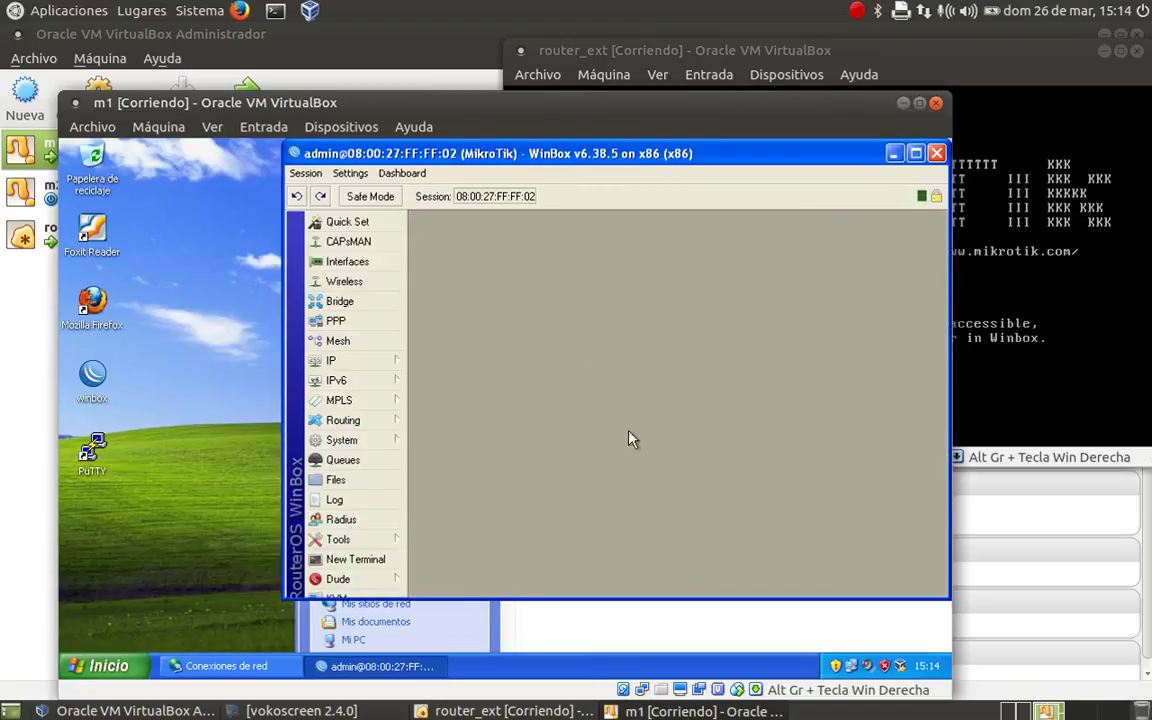
# - Add the address 192.168.100.1/24 on interface ether2 in IP > Addresses
pyautogui.click(1021, 711)
pyautogui.click(338, 362)
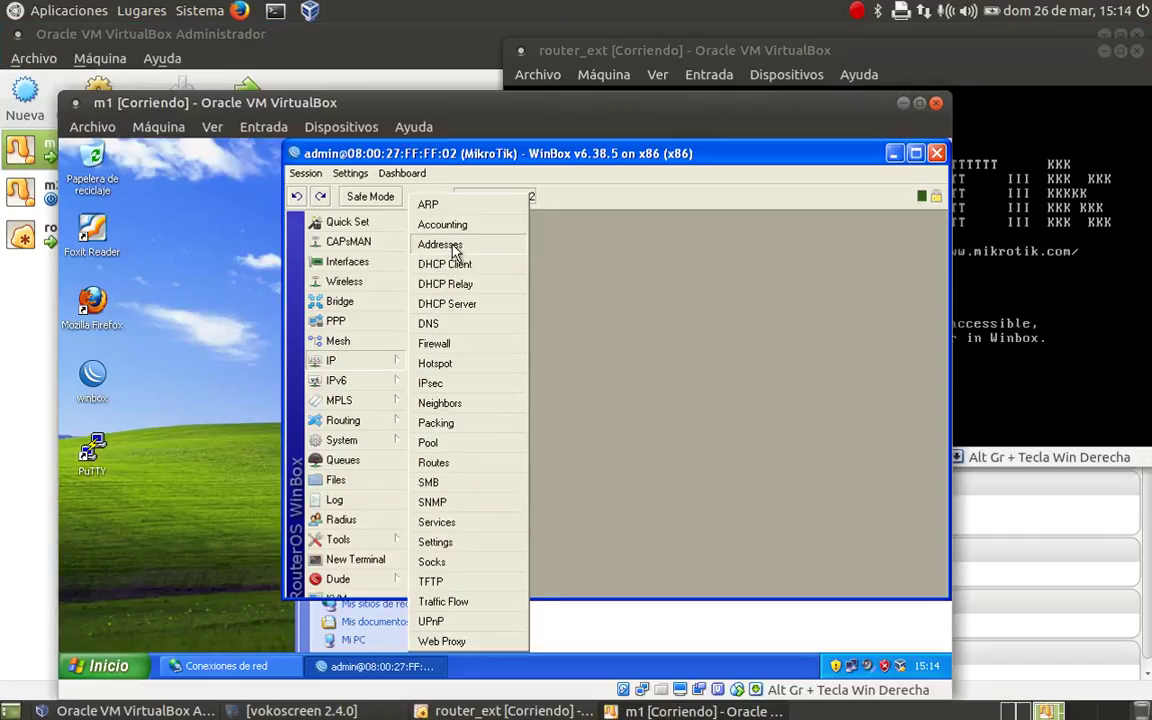
pyautogui.click(450, 246)
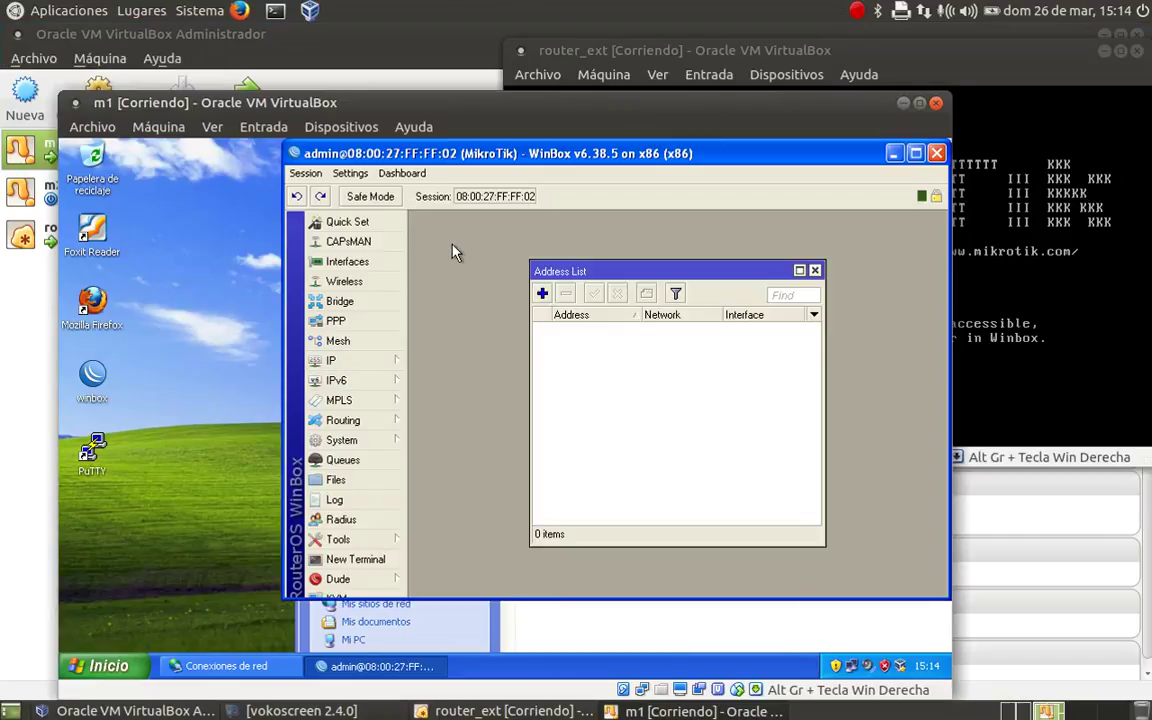
pyautogui.click(542, 294)
pyautogui.moveTo(689, 309); pyautogui.dragTo(610, 324)
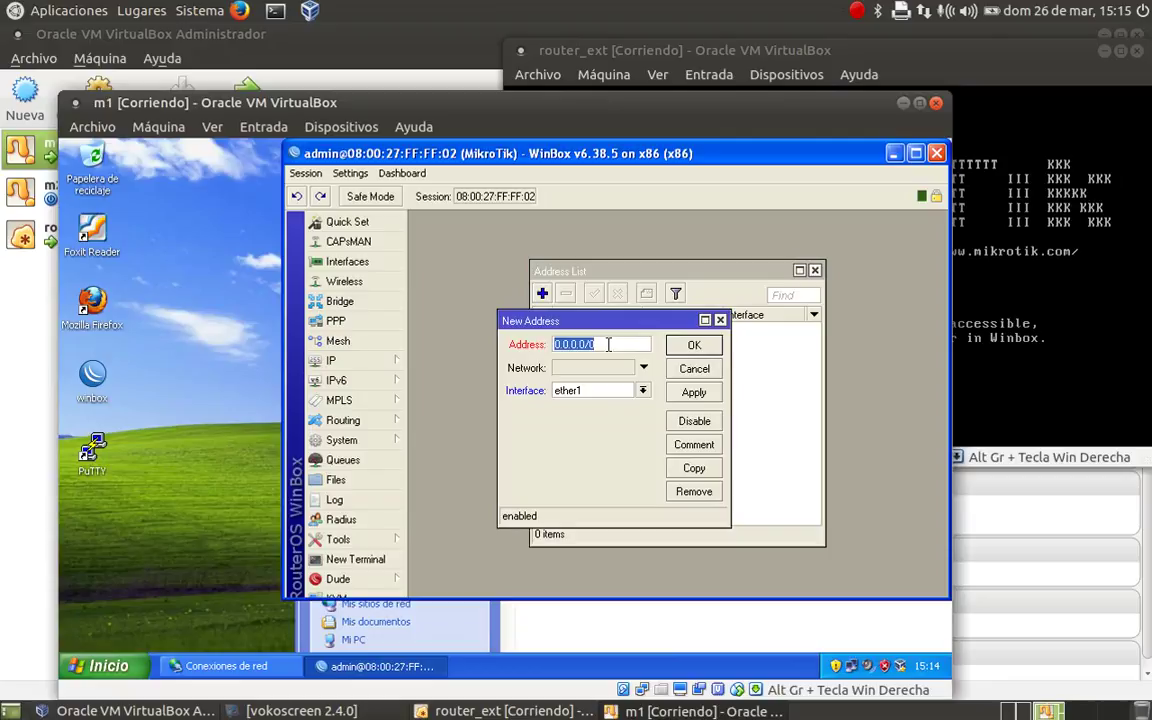
pyautogui.press('BackSpace')
pyautogui.write('192.168.100.1')
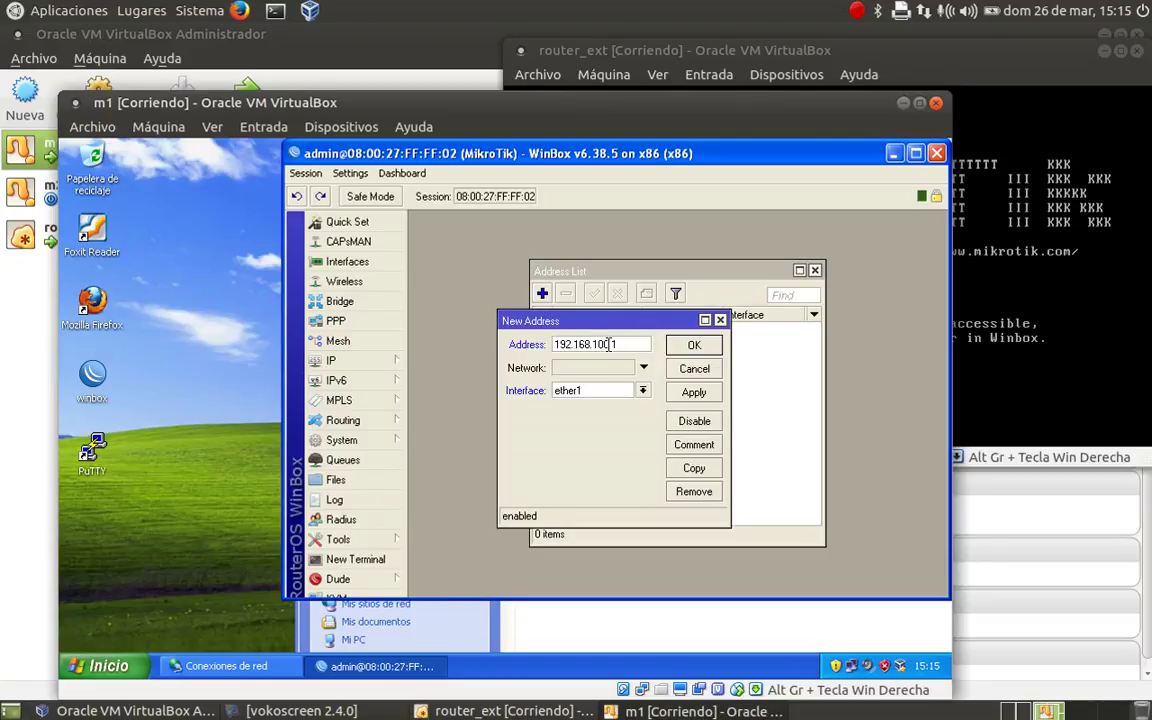
pyautogui.write('/24')
pyautogui.click(643, 392)
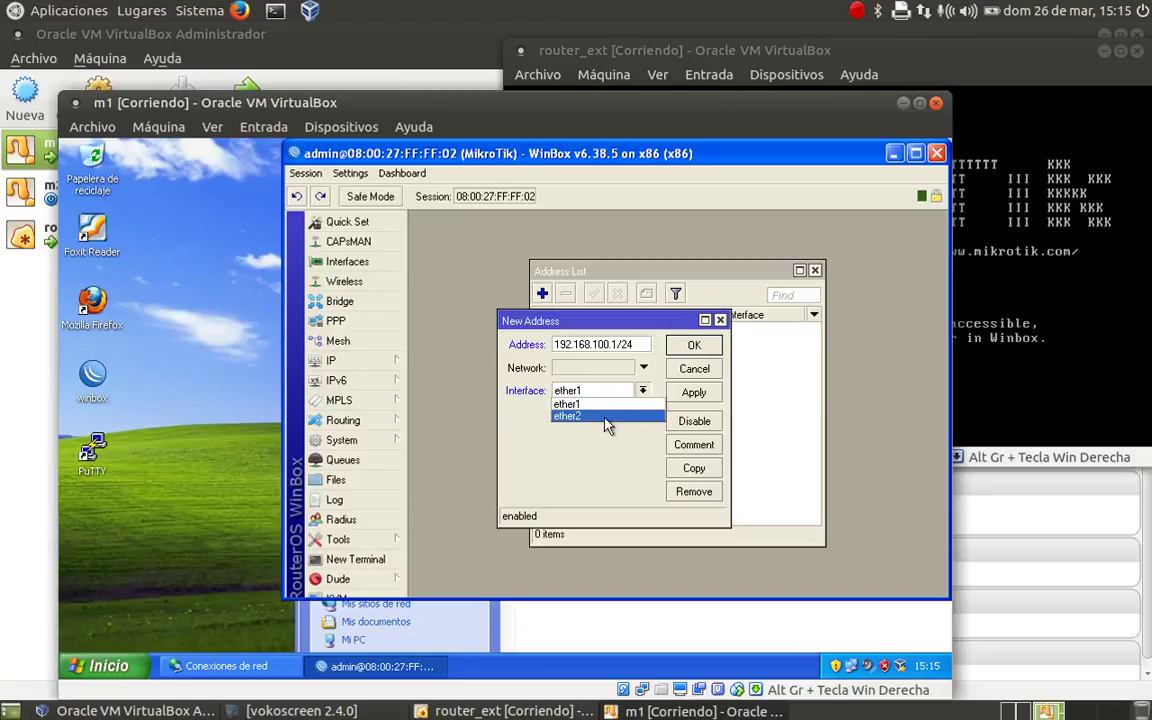
pyautogui.click(606, 416)
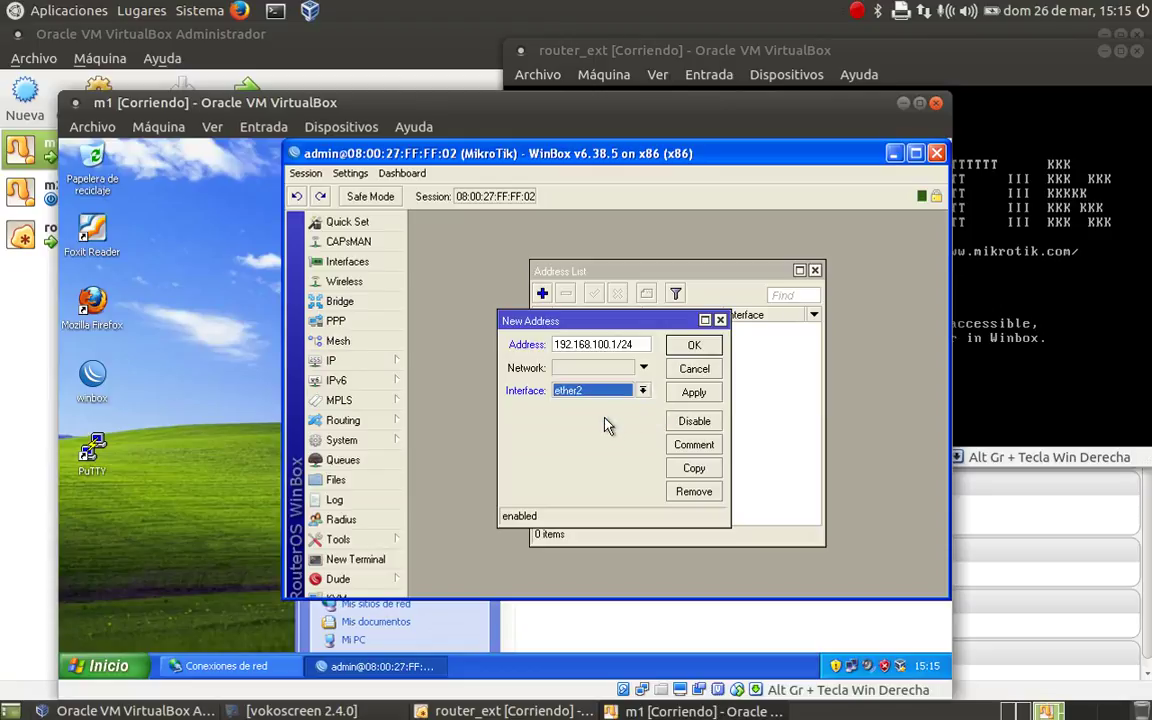
pyautogui.click(697, 395)
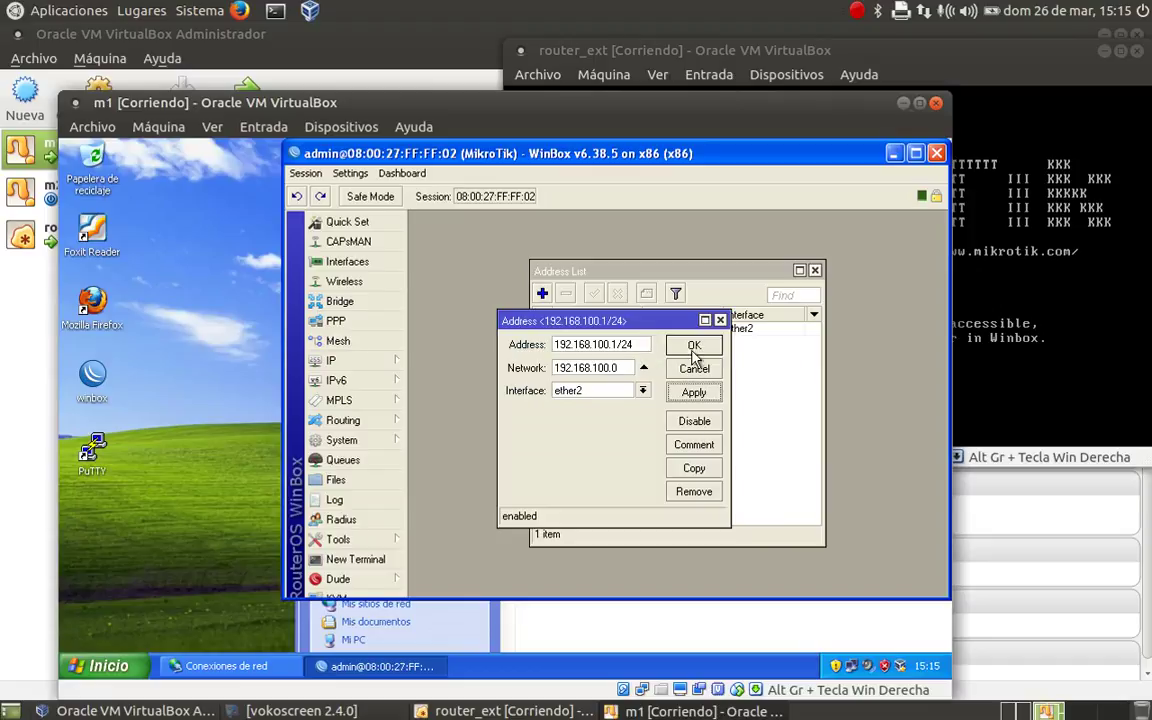
pyautogui.click(694, 346)
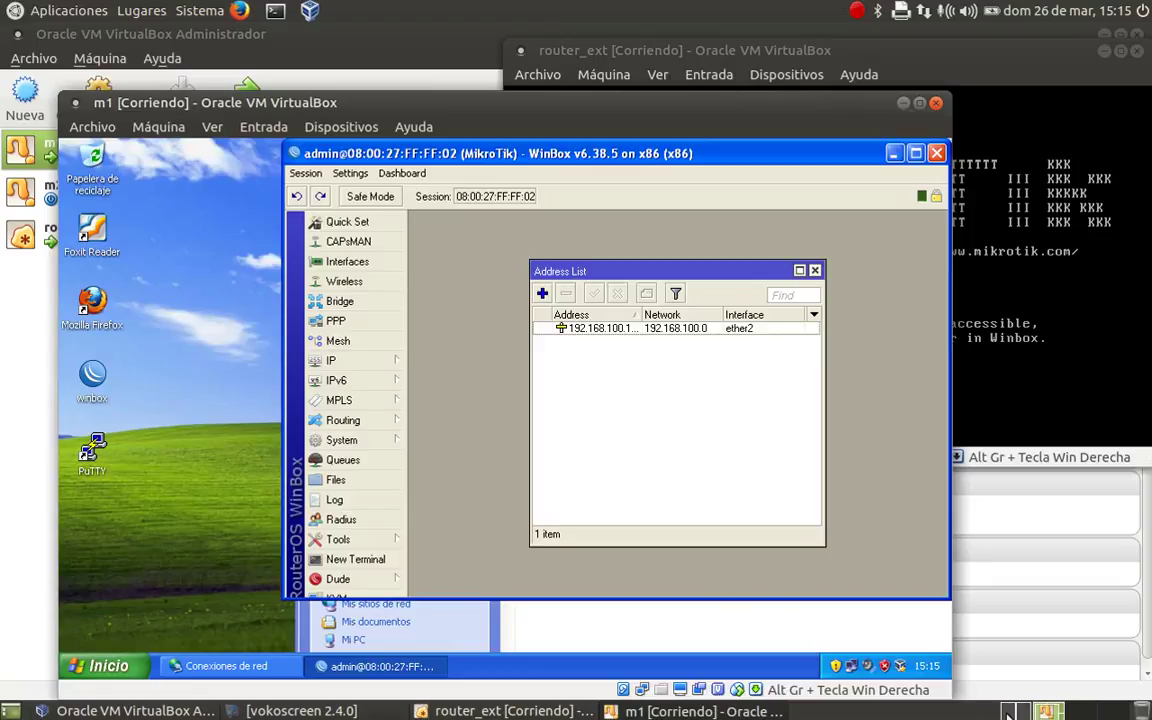
pyautogui.click(1015, 711)
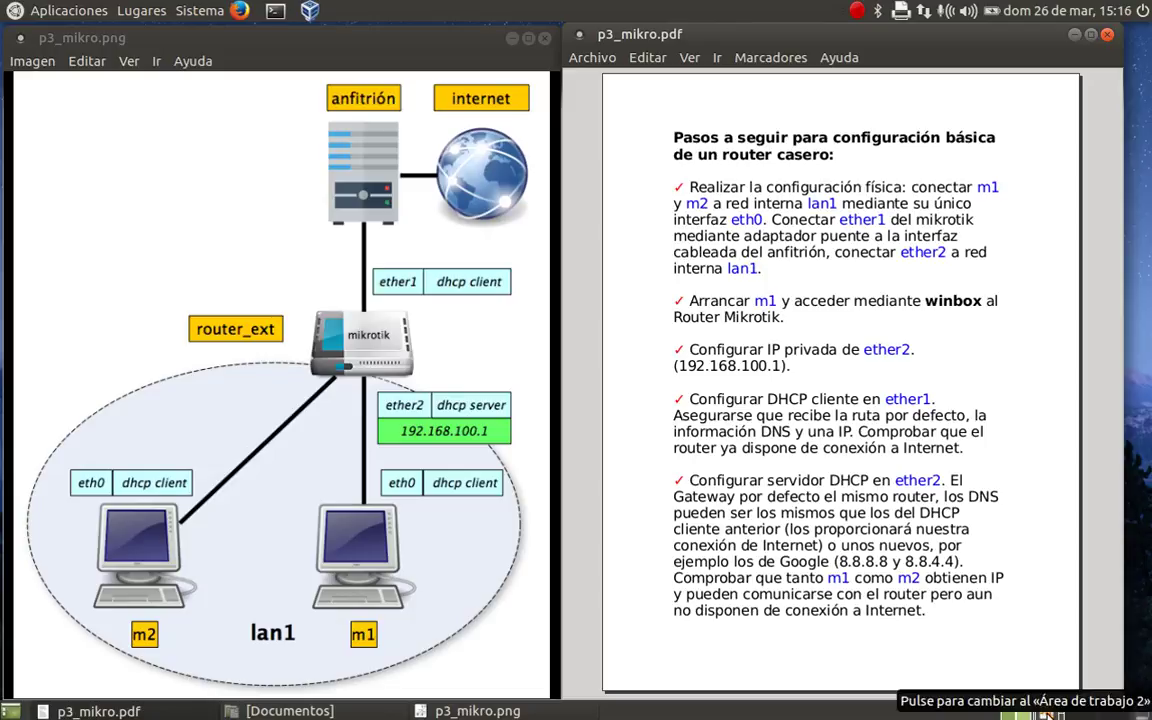
pyautogui.click(1047, 713)
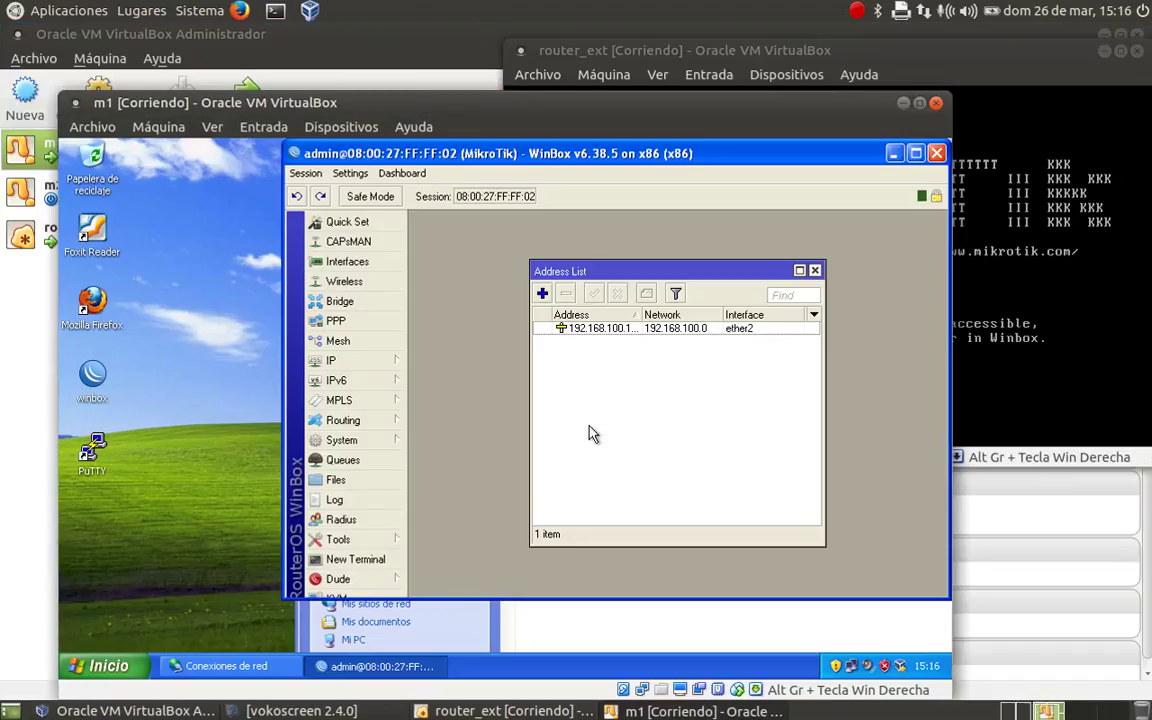
# - Add a DHCP client on ether1 and apply it until it is bound to a 192.168.1.x address
pyautogui.click(372, 362)
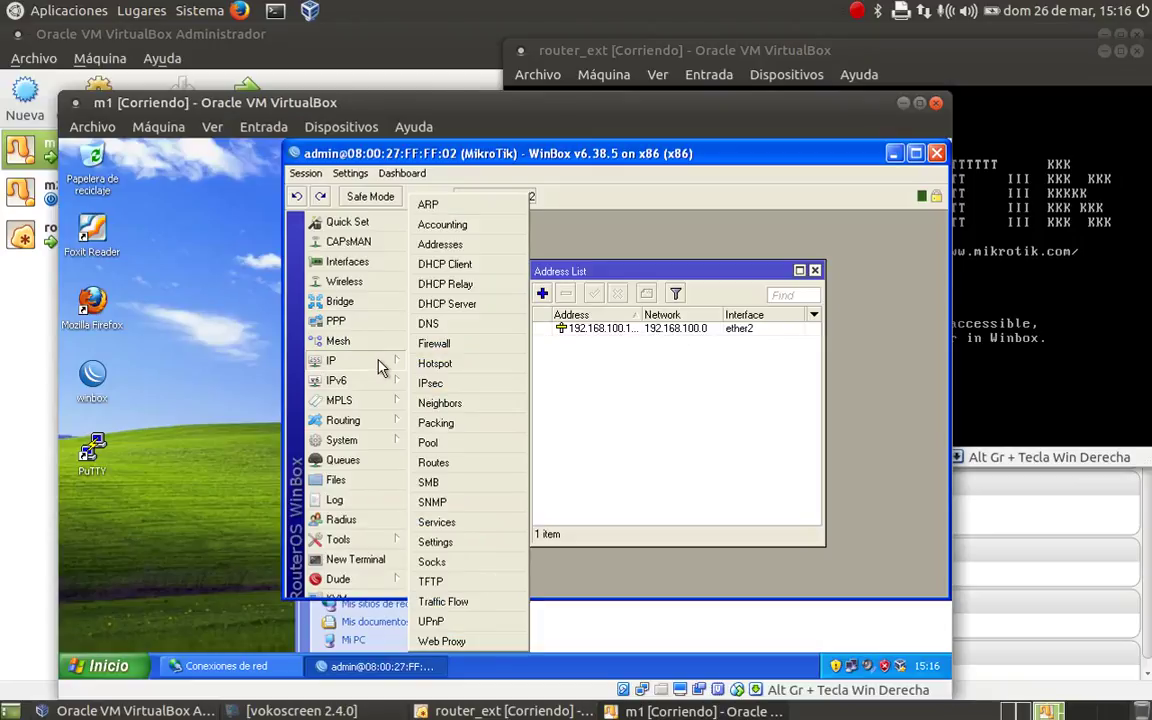
pyautogui.click(452, 264)
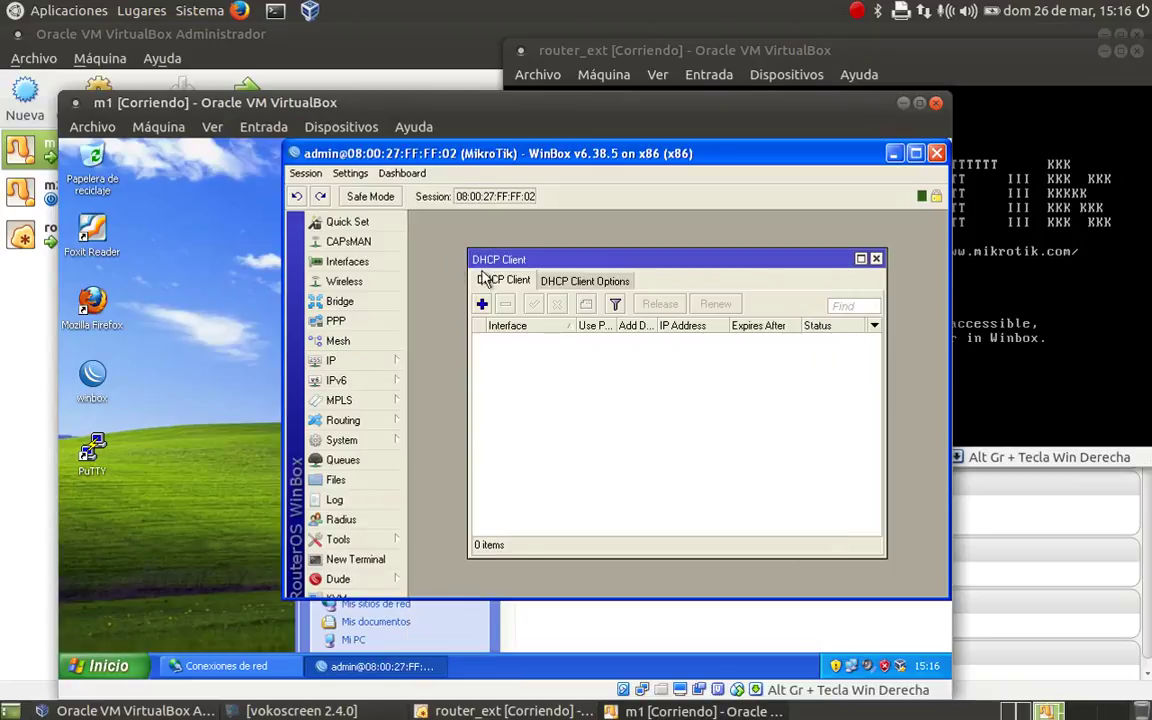
pyautogui.click(481, 304)
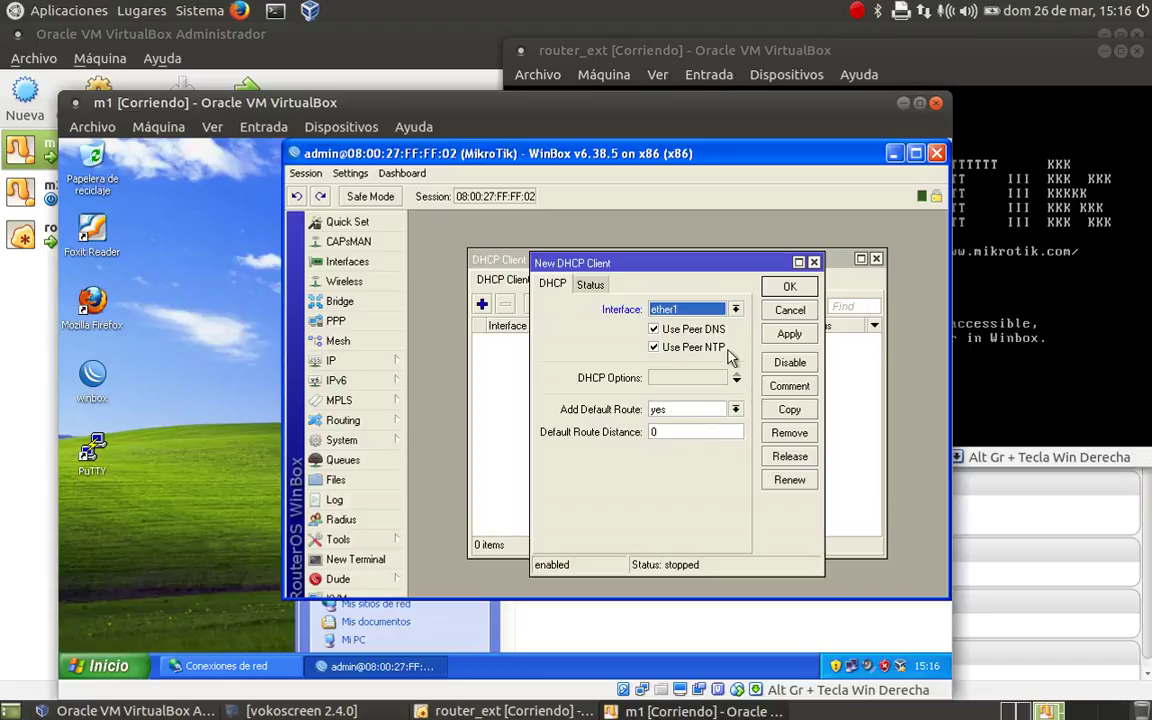
pyautogui.click(789, 334)
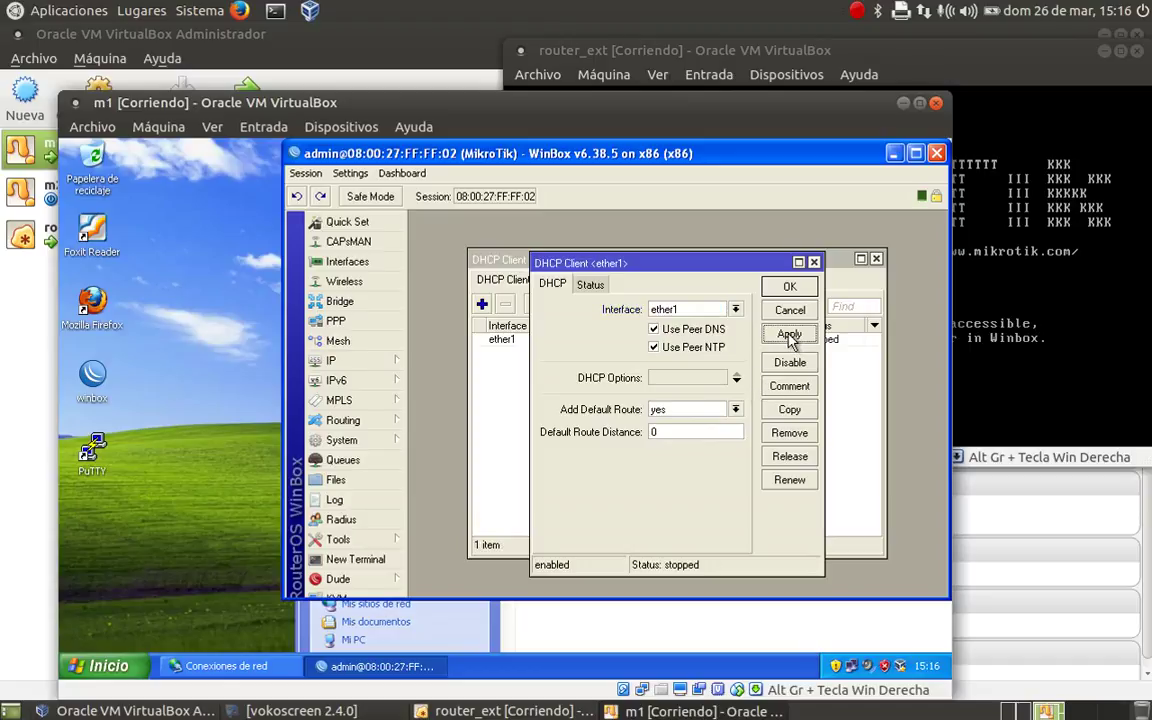
pyautogui.moveTo(702, 263); pyautogui.dragTo(655, 427)
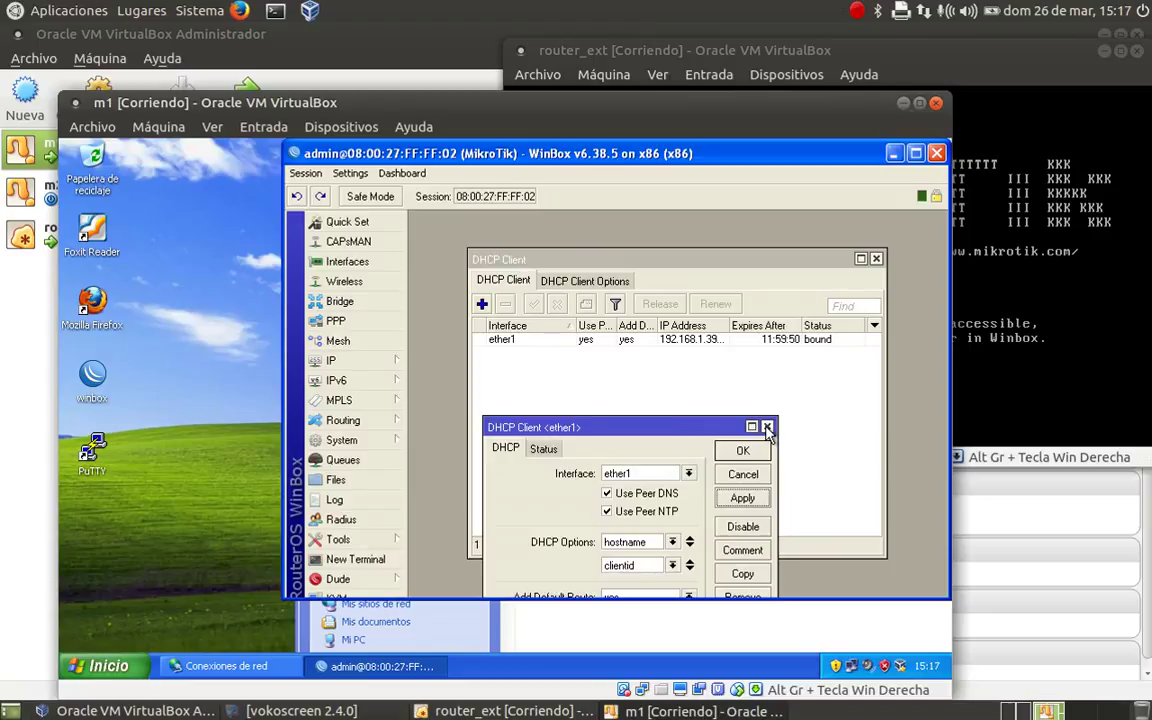
pyautogui.click(742, 452)
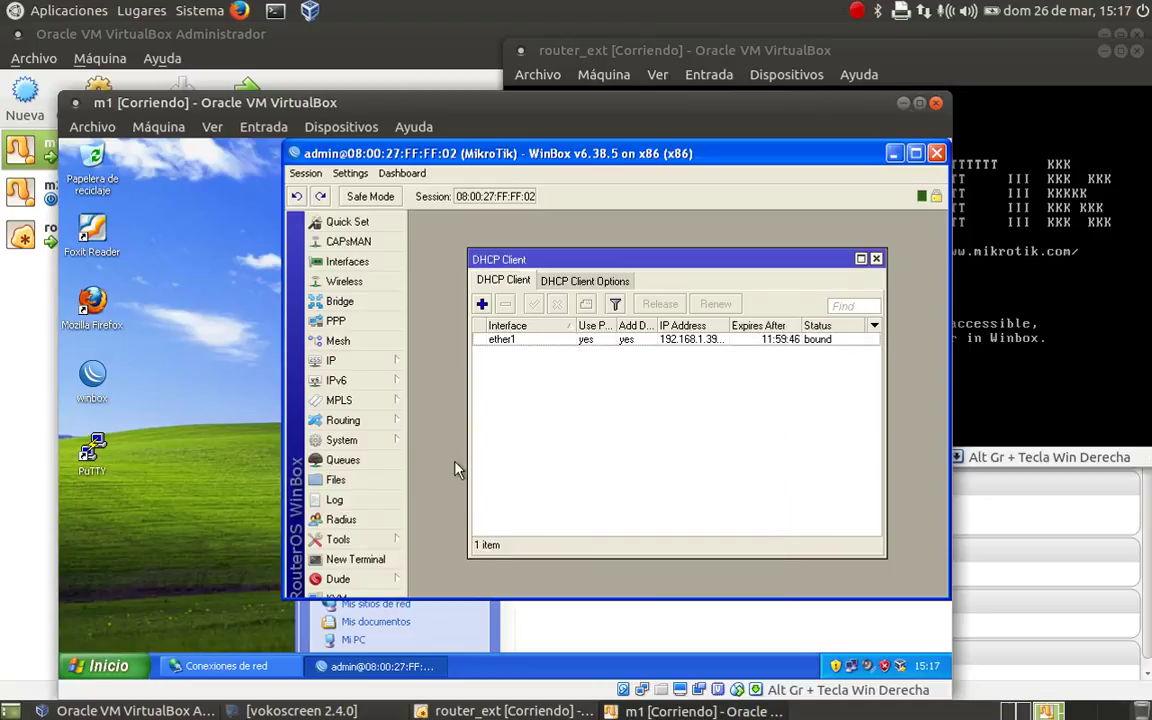
# - Ping 8.8.8.8 with Winbox's Ping tool, receiving 8 of 8 replies
pyautogui.click(345, 540)
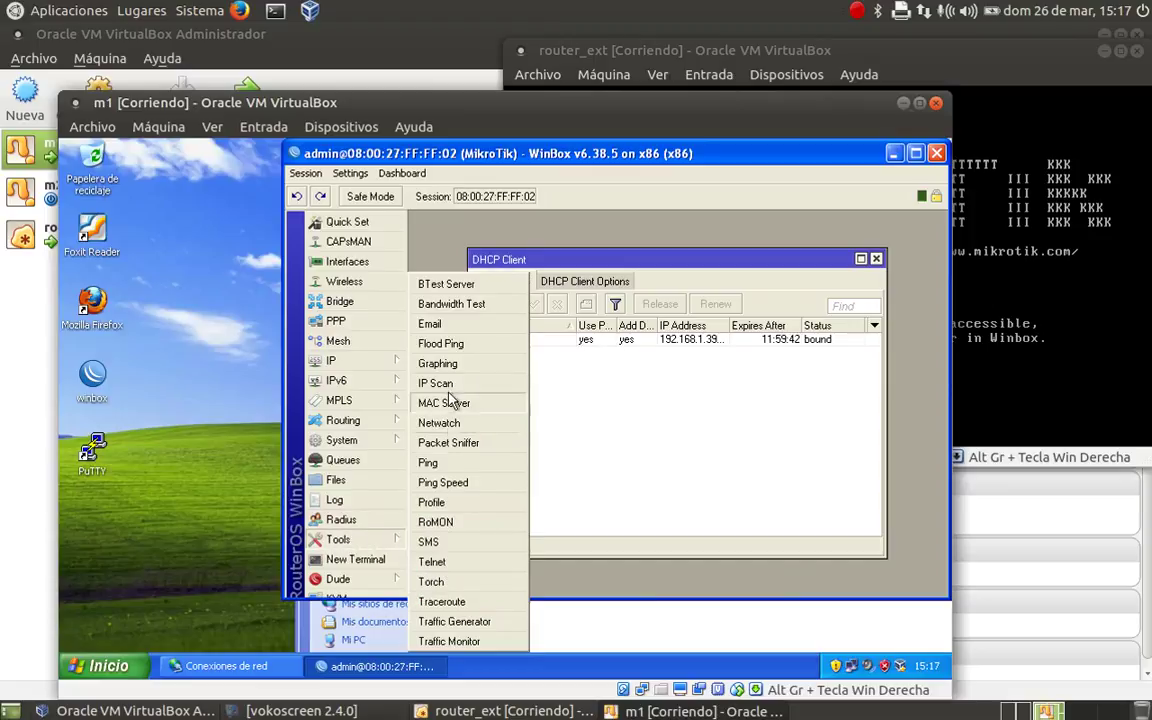
pyautogui.click(445, 466)
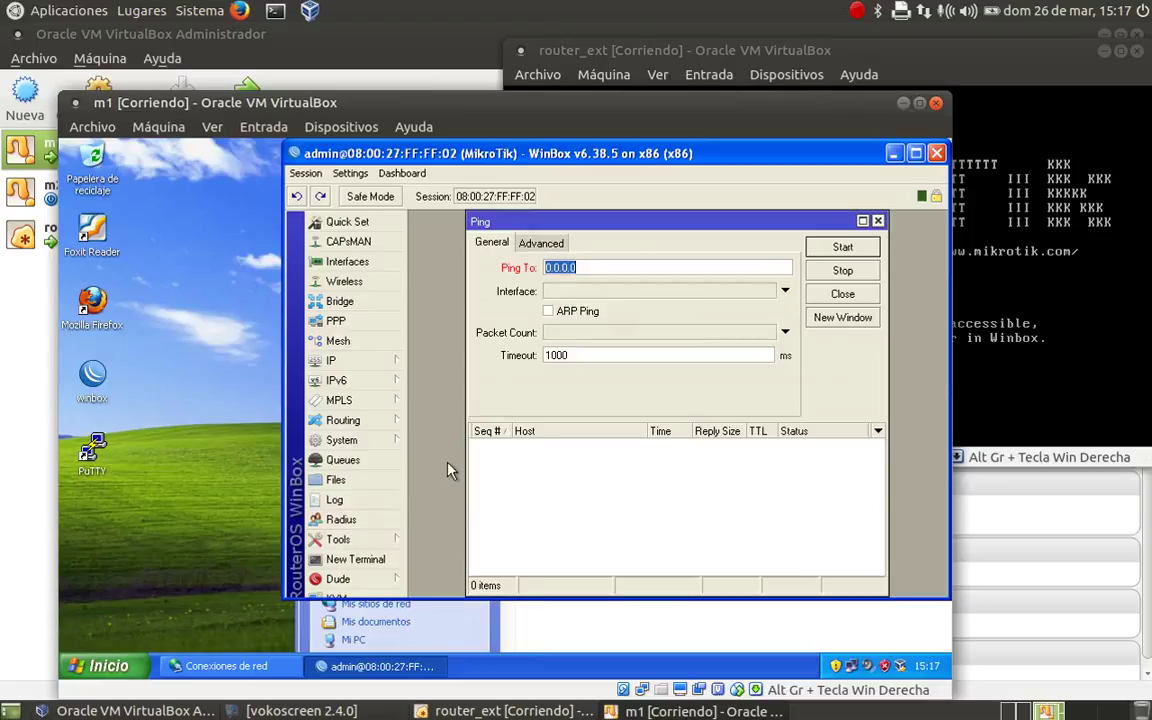
pyautogui.write('8')
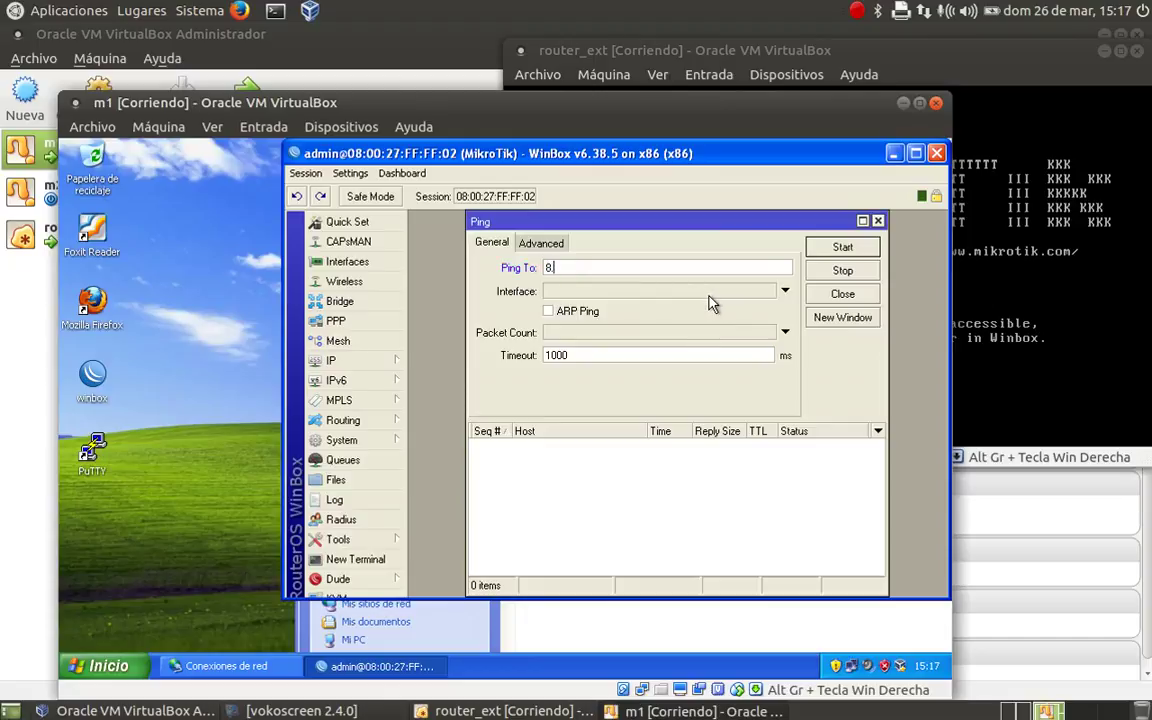
pyautogui.write('.8.8.8')
pyautogui.click(843, 247)
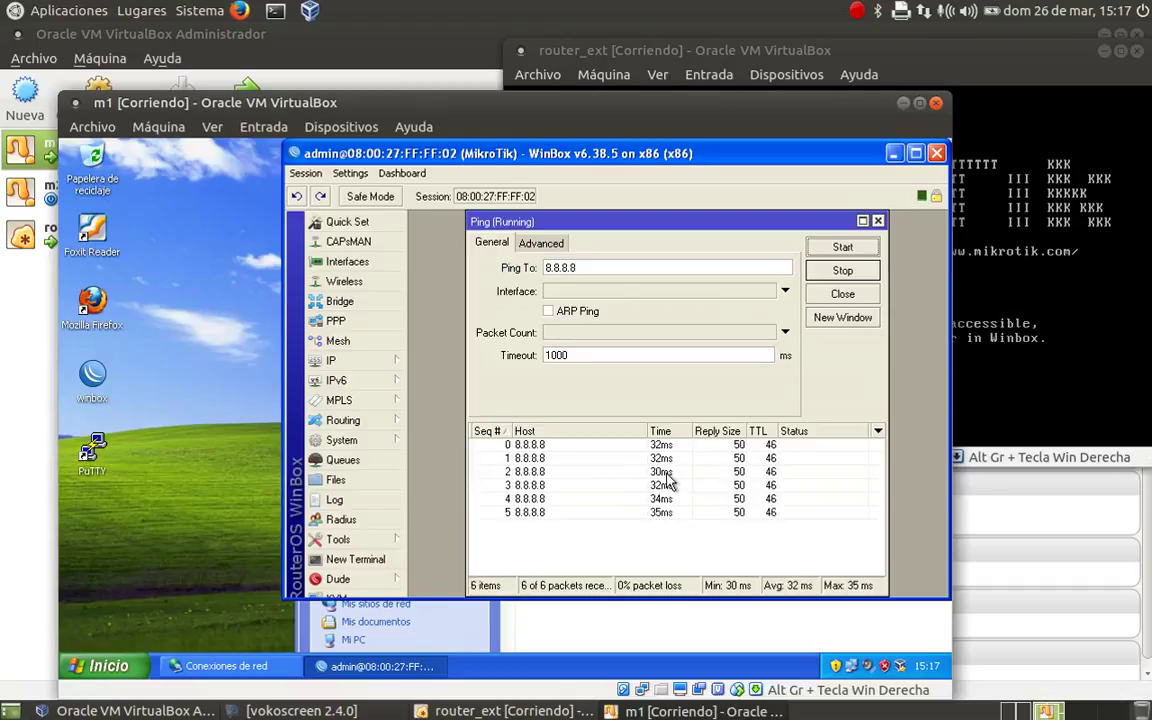
pyautogui.click(841, 270)
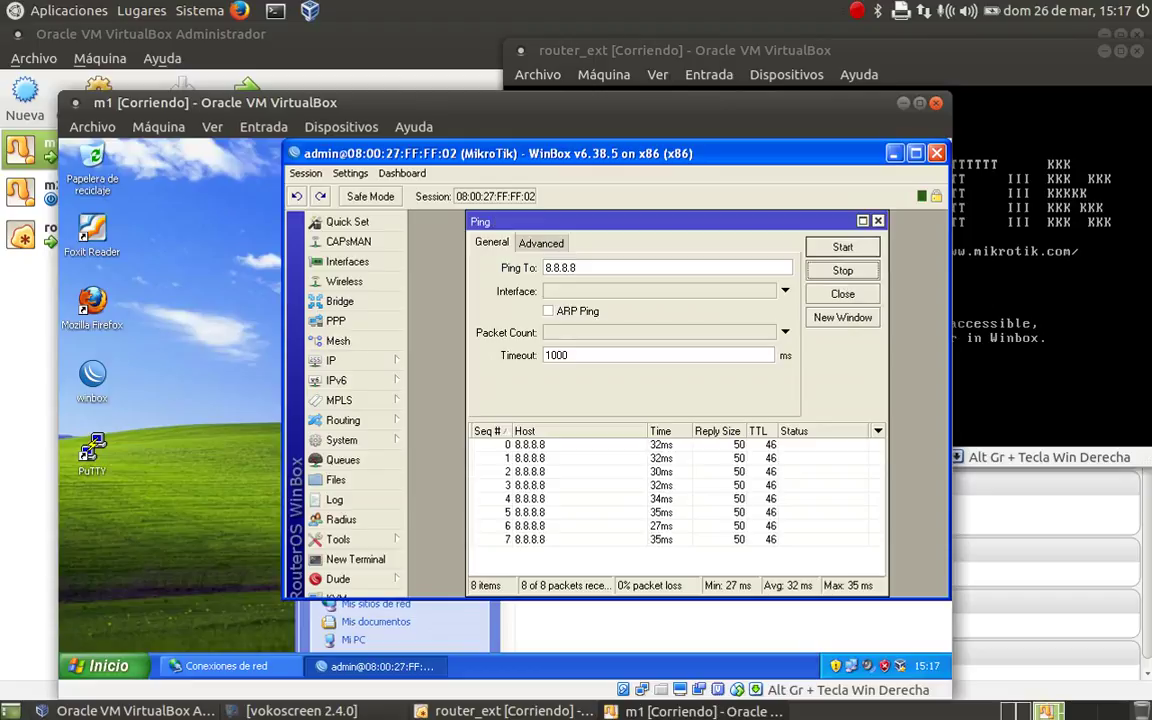
# - Run ping 8.8.8.8 in the router_ext console, stopping after three successful replies
pyautogui.hotkey('alt', 'Tab')
pyautogui.write('pin')
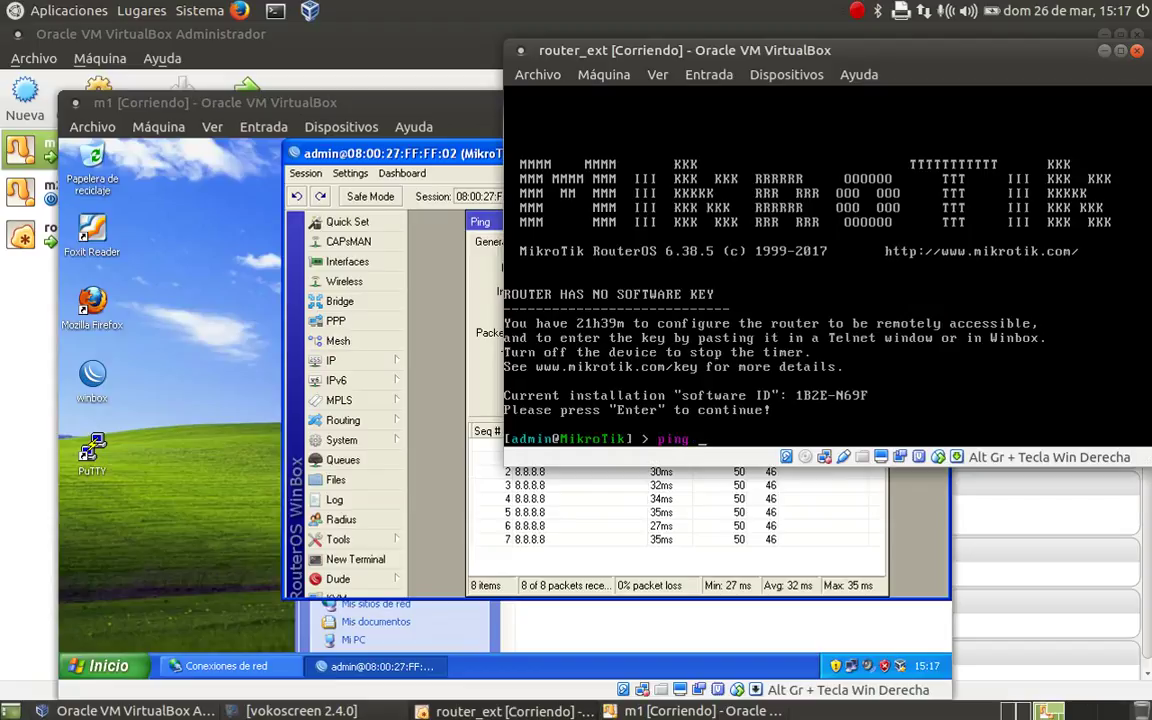
pyautogui.write('8.8.8.8')
pyautogui.press('Return')
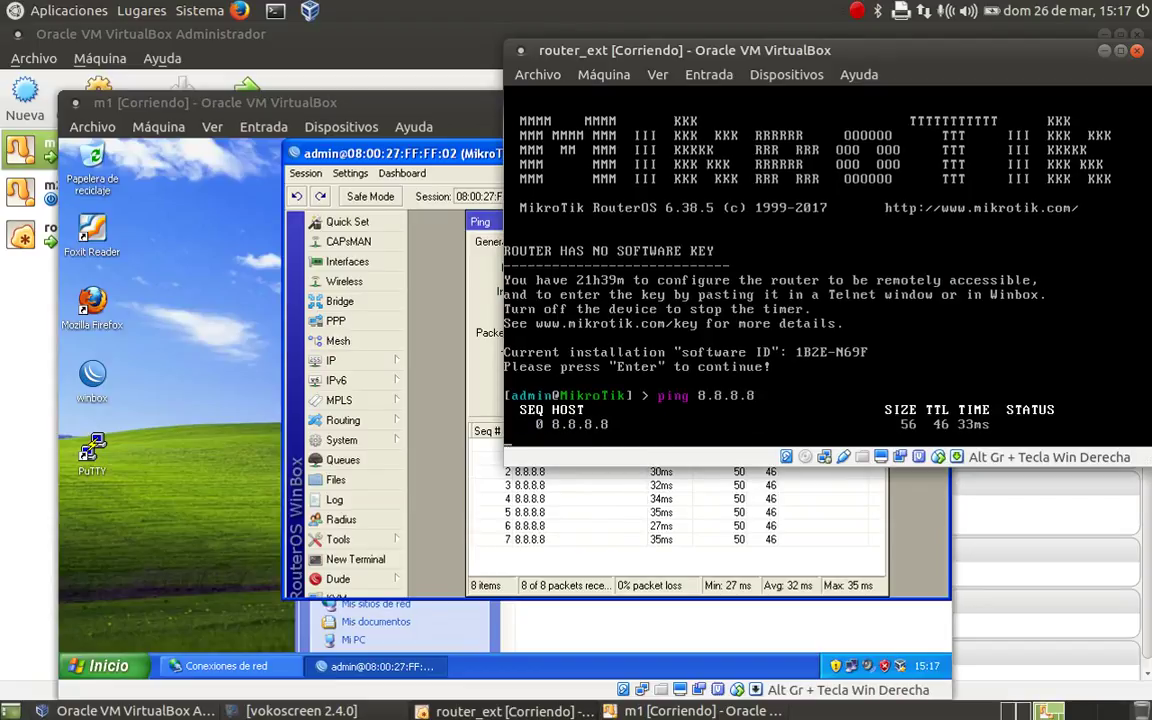
pyautogui.hotkey('ctrl', 'c')
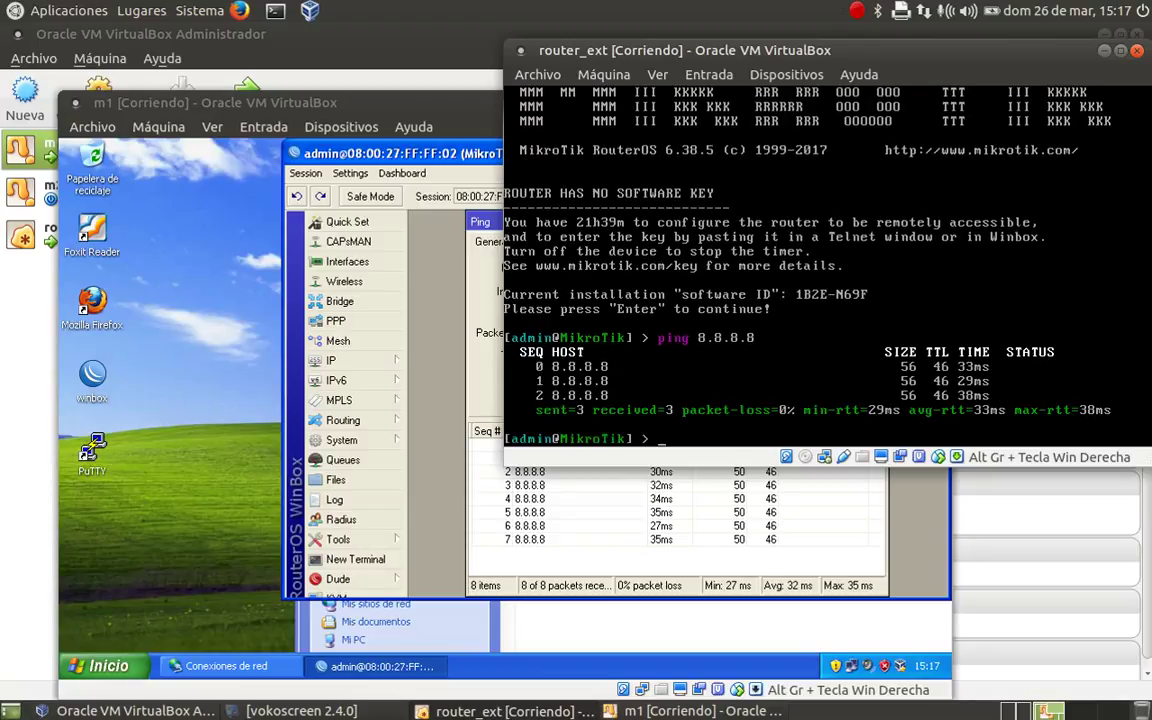
# - Review the diagram p3_mikro.png and the steps in p3_mikro.pdf, then raise m1's window
pyautogui.click(1018, 712)
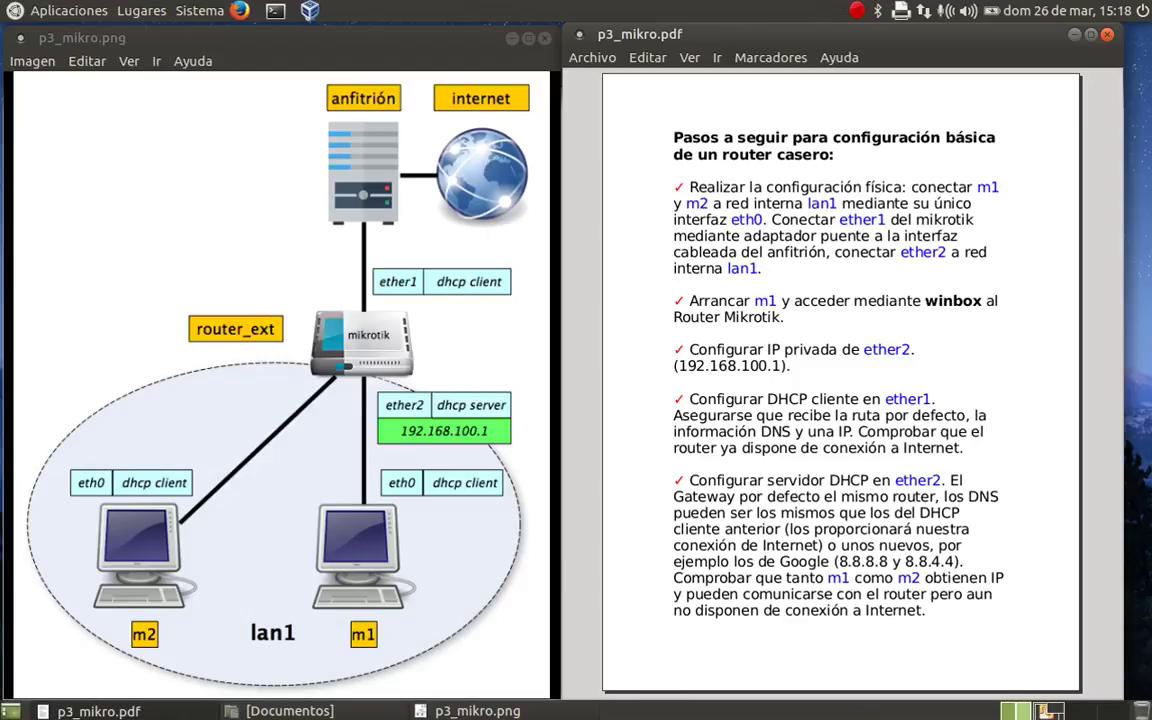
pyautogui.click(1047, 711)
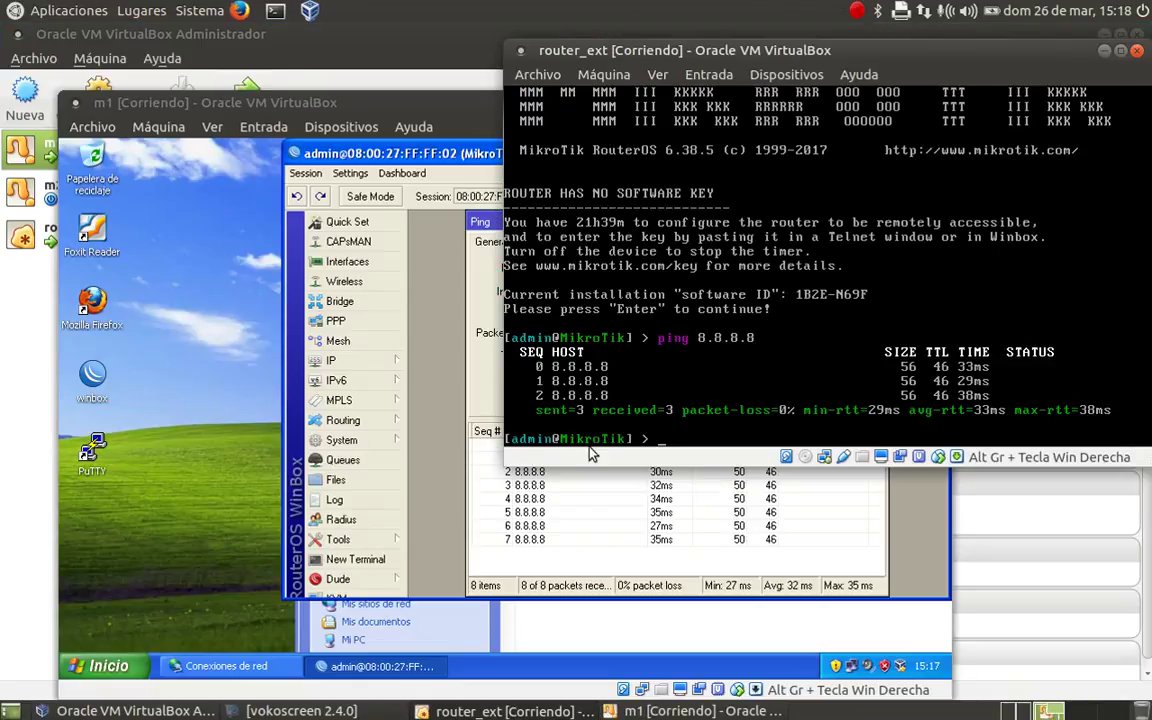
pyautogui.click(397, 147)
# - Start DHCP Setup on ether2, accepting network 192.168.100.0/24 and gateway 192.168.100.1
pyautogui.click(350, 362)
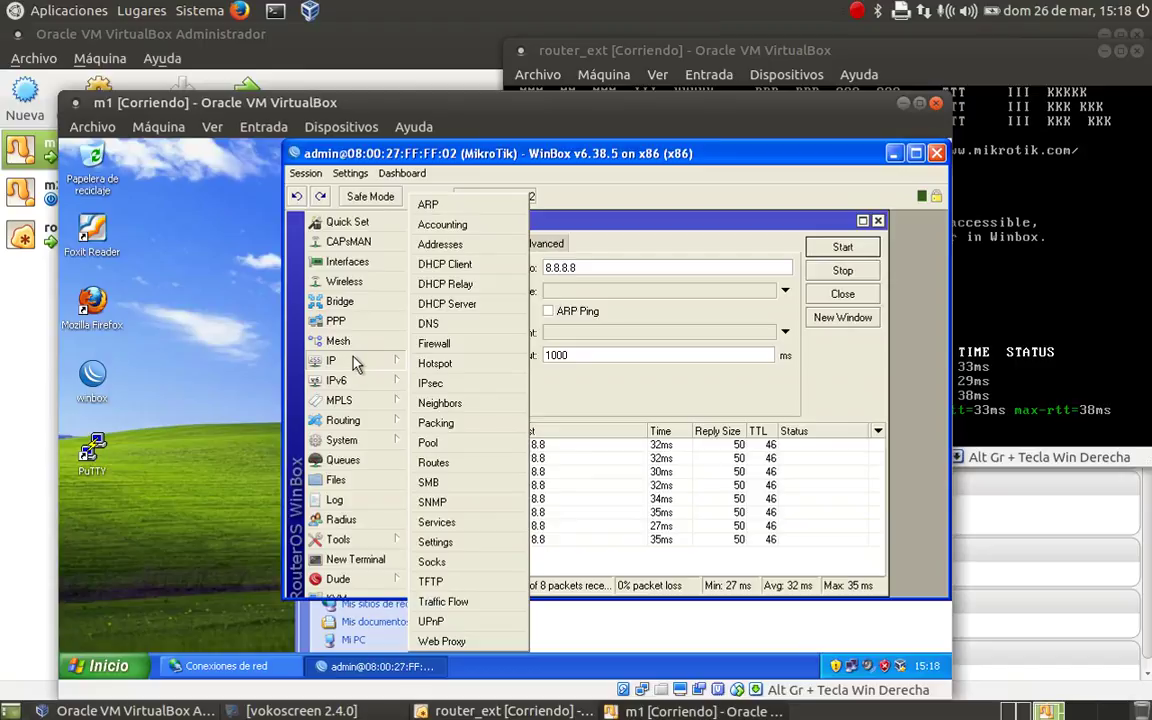
pyautogui.click(465, 308)
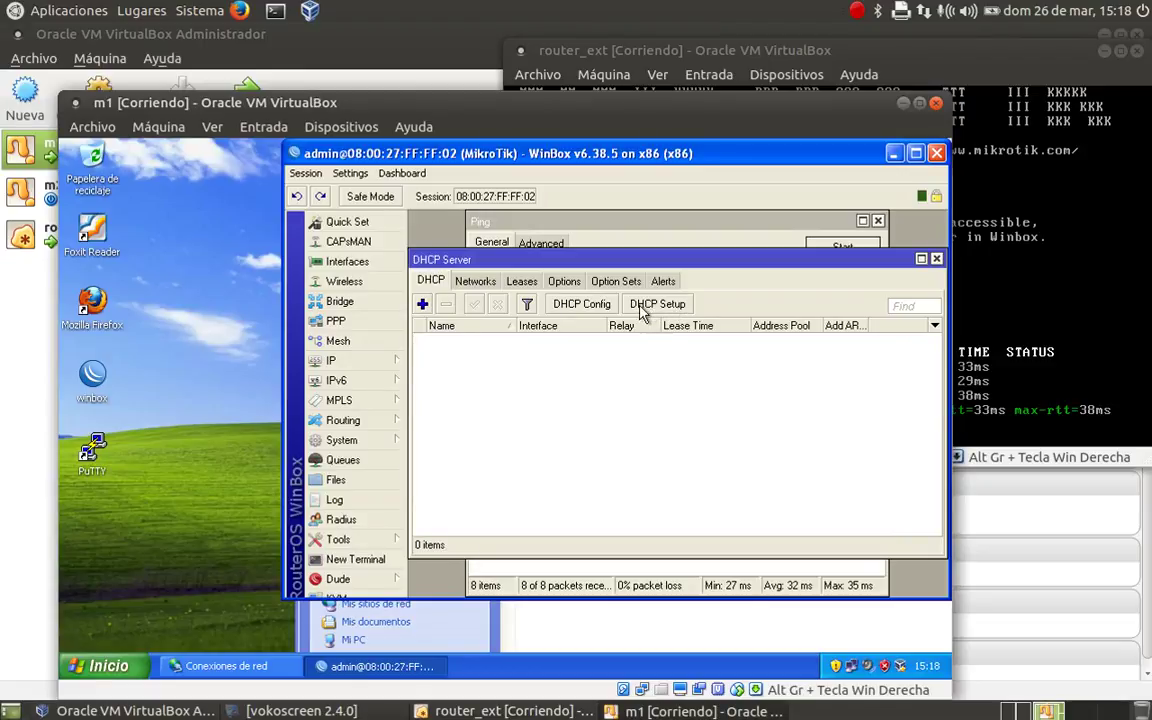
pyautogui.click(672, 313)
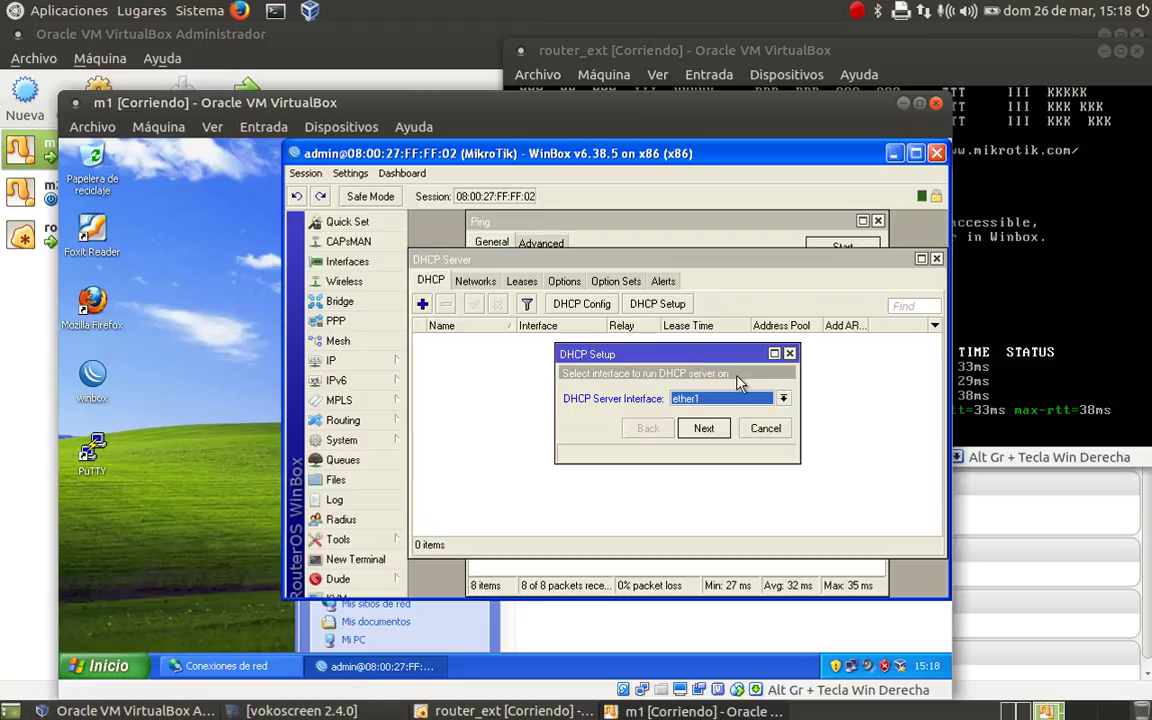
pyautogui.click(783, 398)
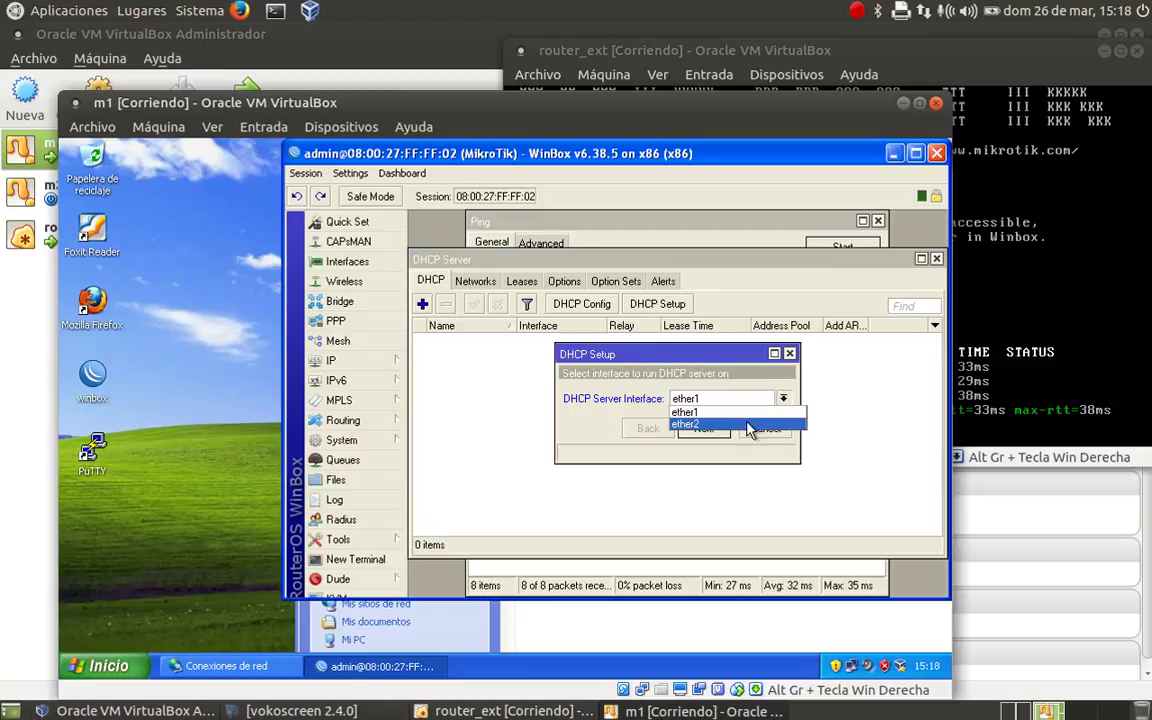
pyautogui.click(749, 426)
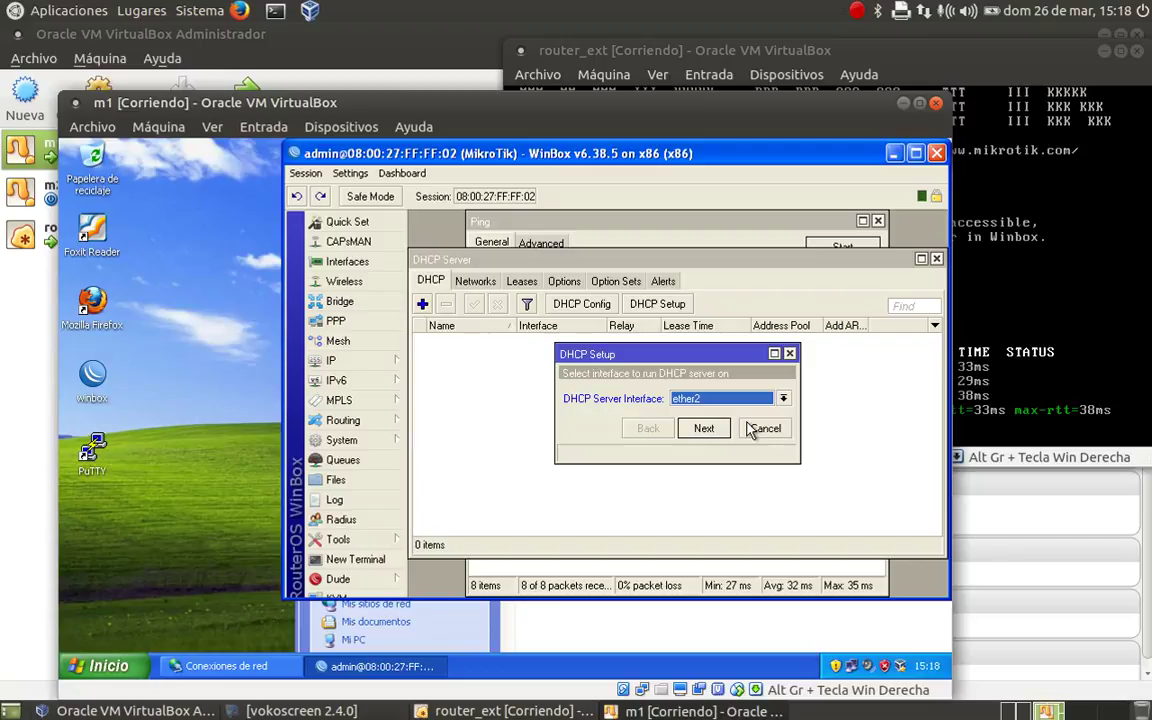
pyautogui.click(704, 428)
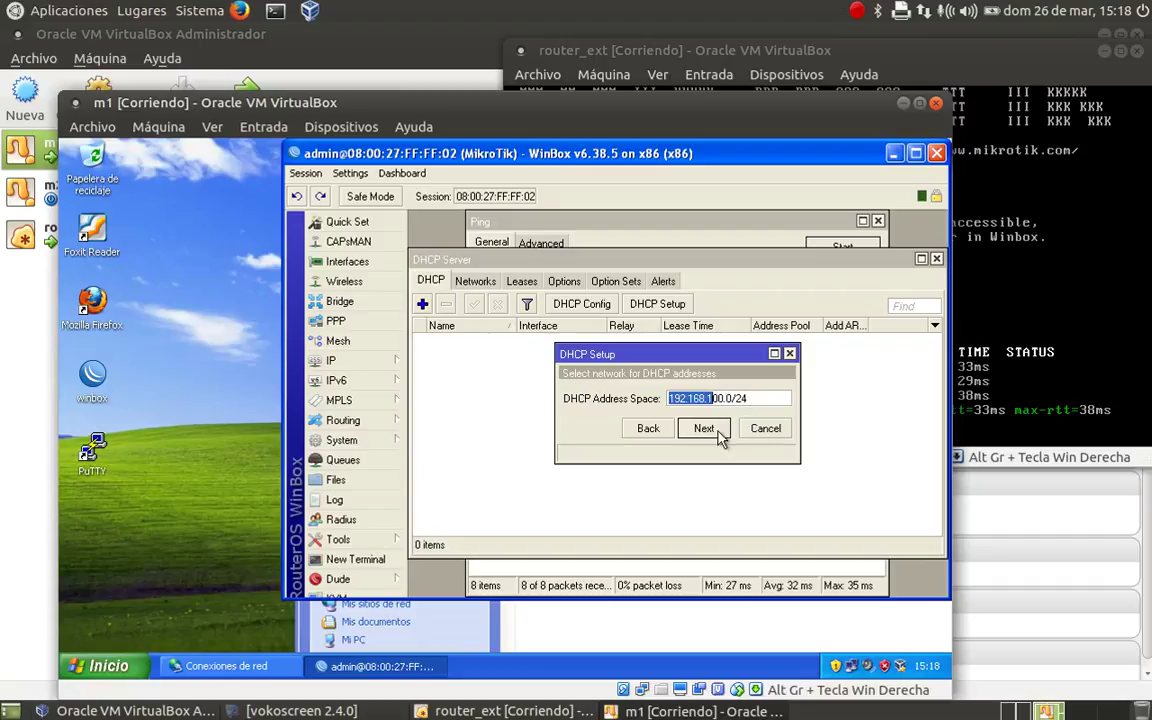
pyautogui.click(710, 429)
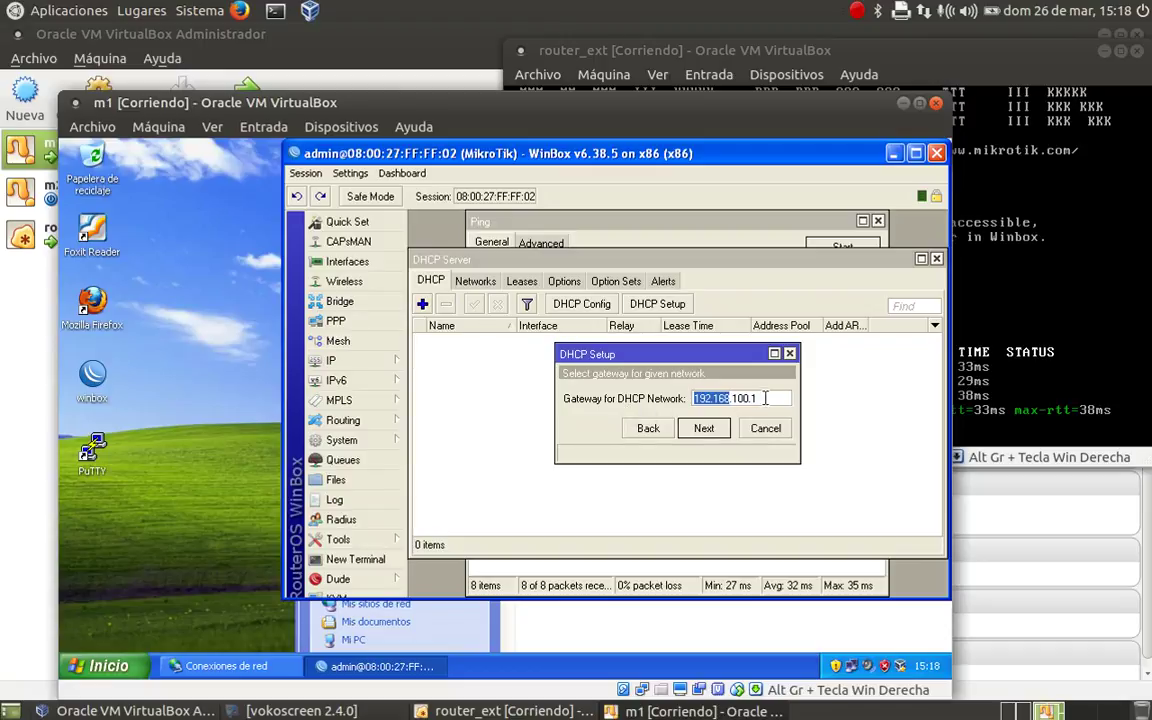
pyautogui.click(704, 428)
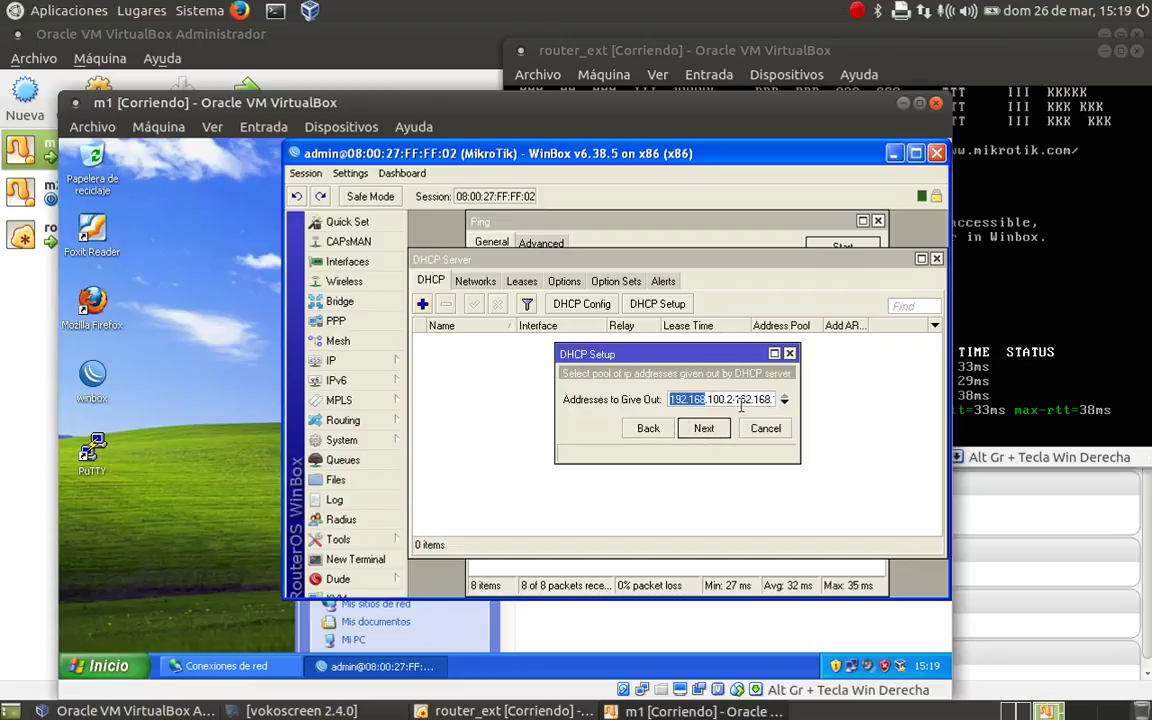
# - Set the address pool to 192.168.100.2-192.168.100.200 and keep the default DNS servers
pyautogui.click(731, 400)
pyautogui.press('End')
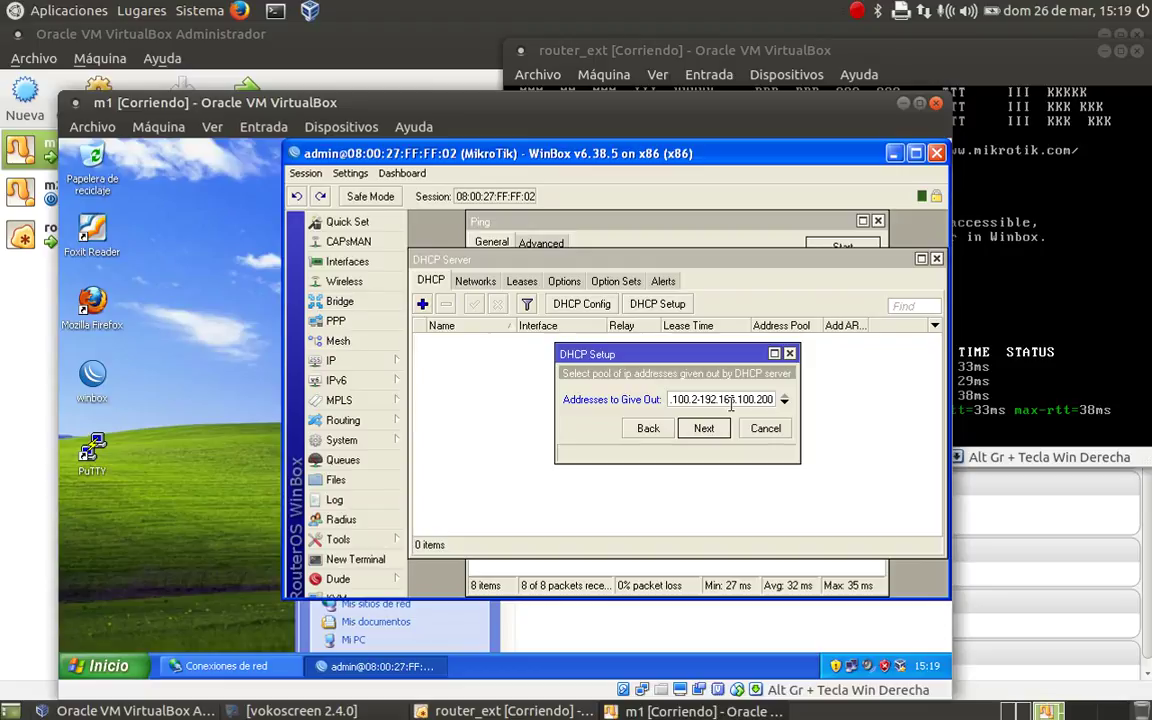
pyautogui.click(705, 430)
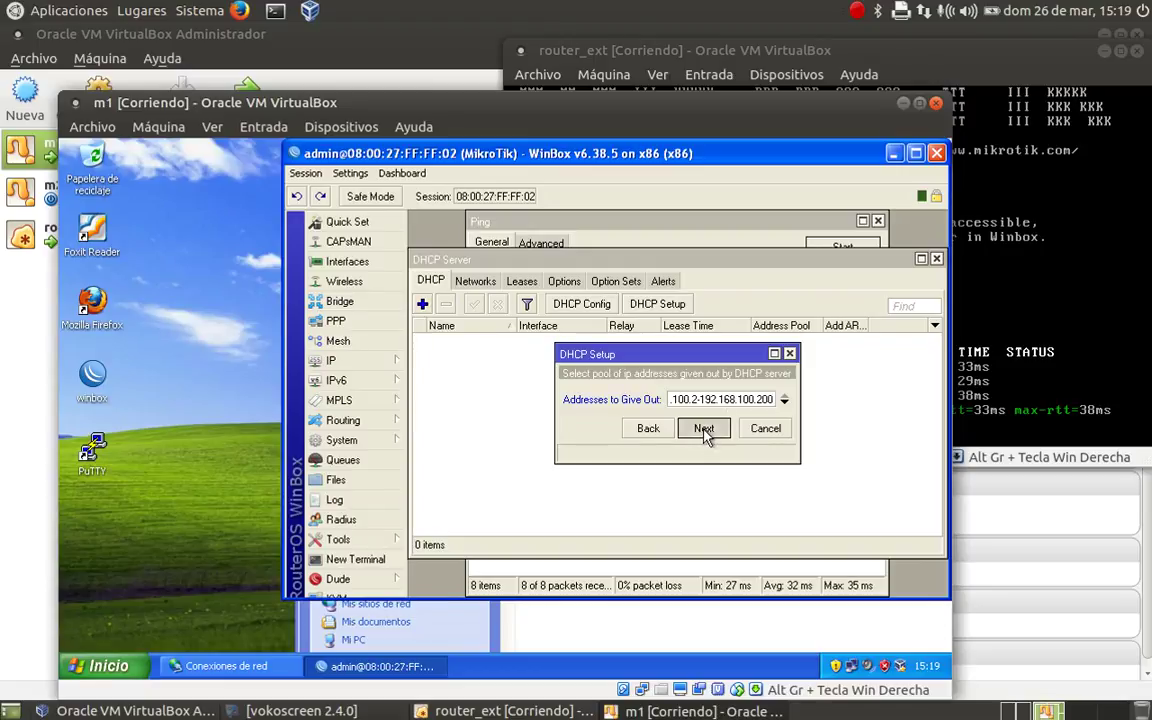
pyautogui.click(691, 399)
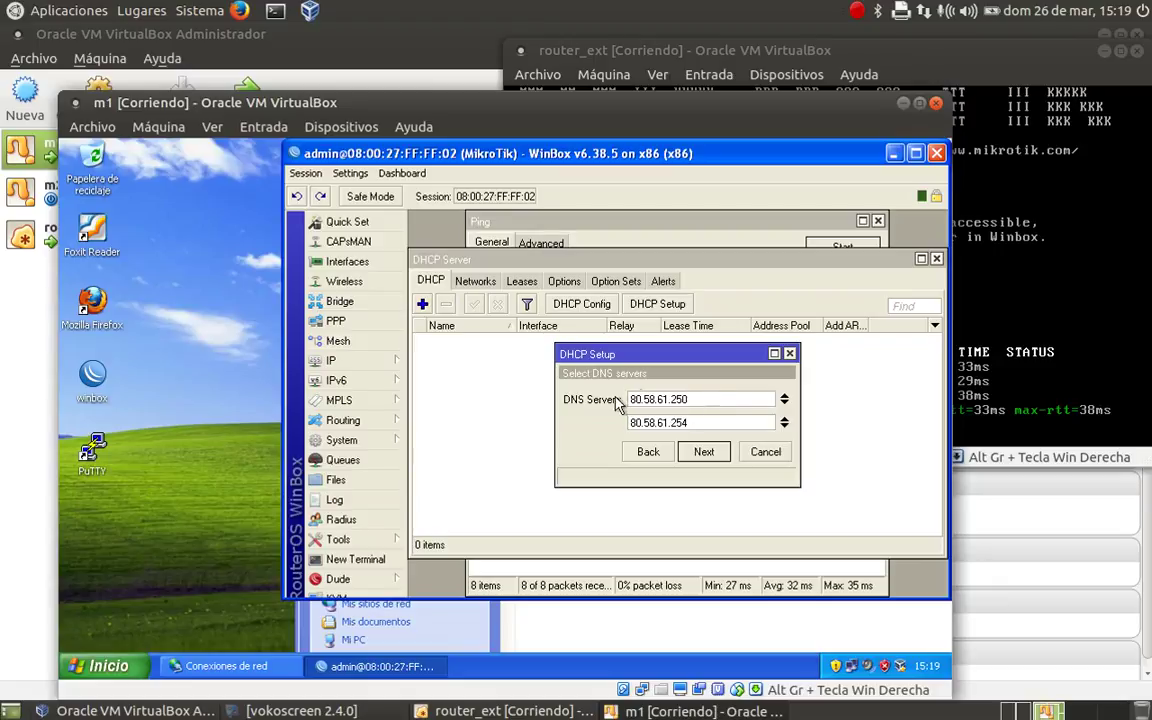
pyautogui.click(704, 452)
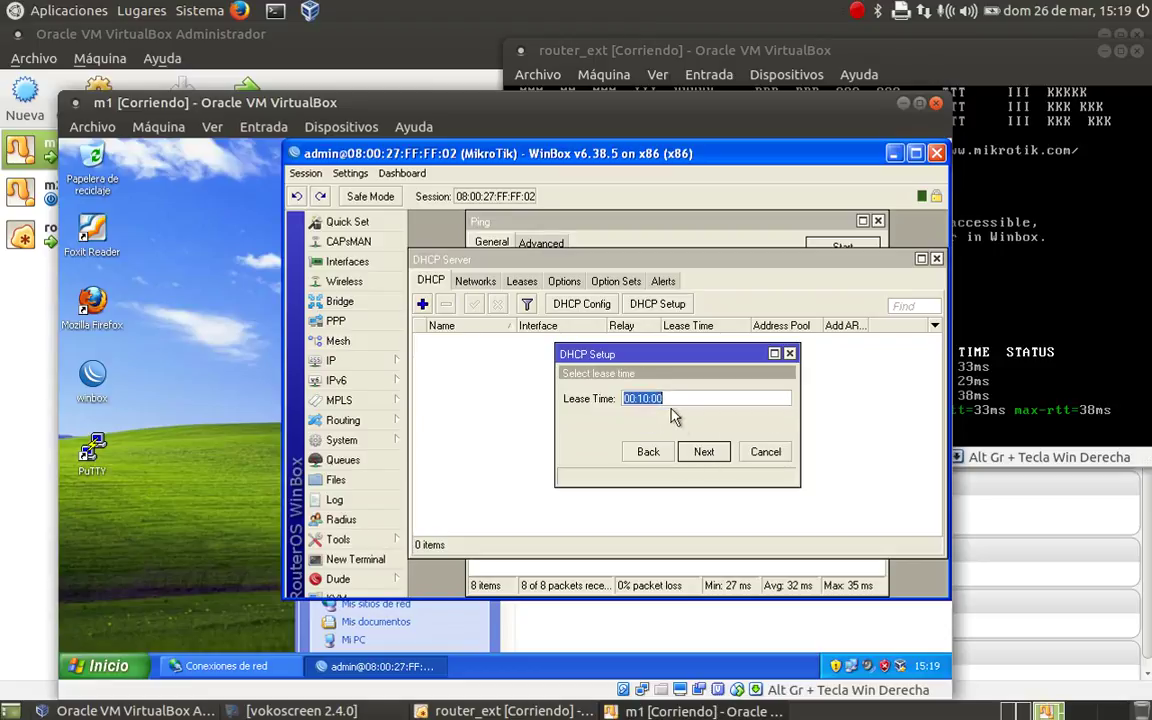
# - Set the lease time to 03:00:00 and finish the DHCP setup
pyautogui.click(642, 398)
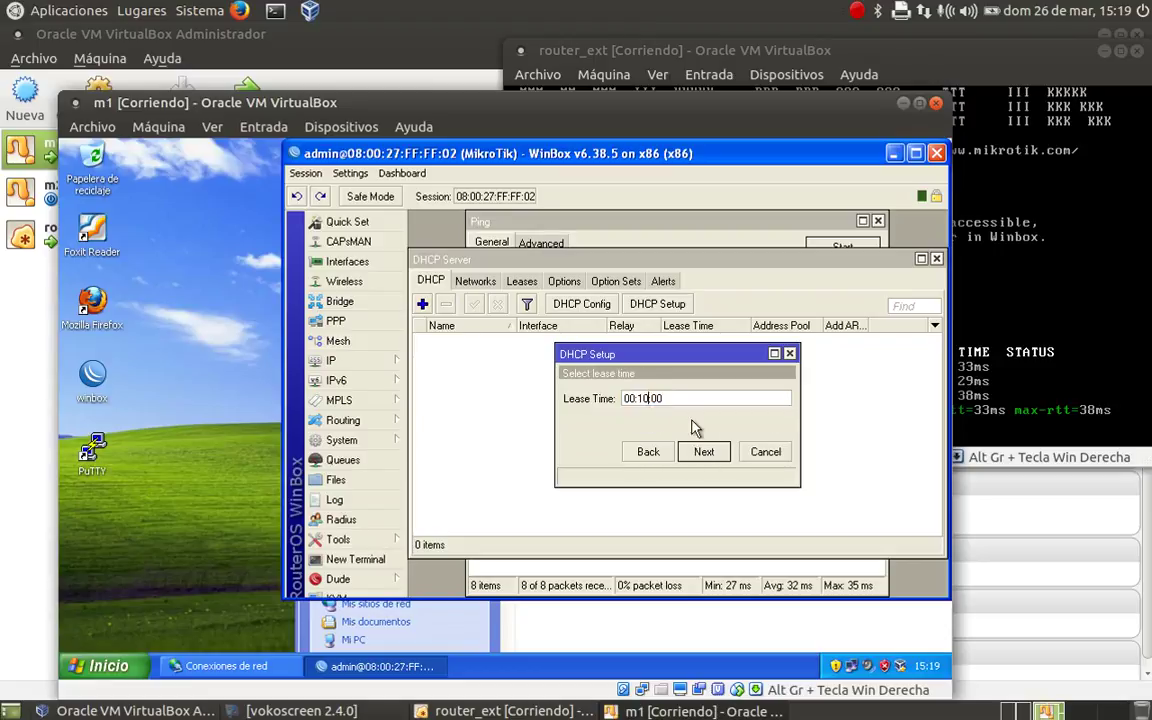
pyautogui.press('BackSpace')
pyautogui.write('00')
pyautogui.press('Home')
pyautogui.press('Right')
pyautogui.press('Delete')
pyautogui.write('3')
pyautogui.click(704, 453)
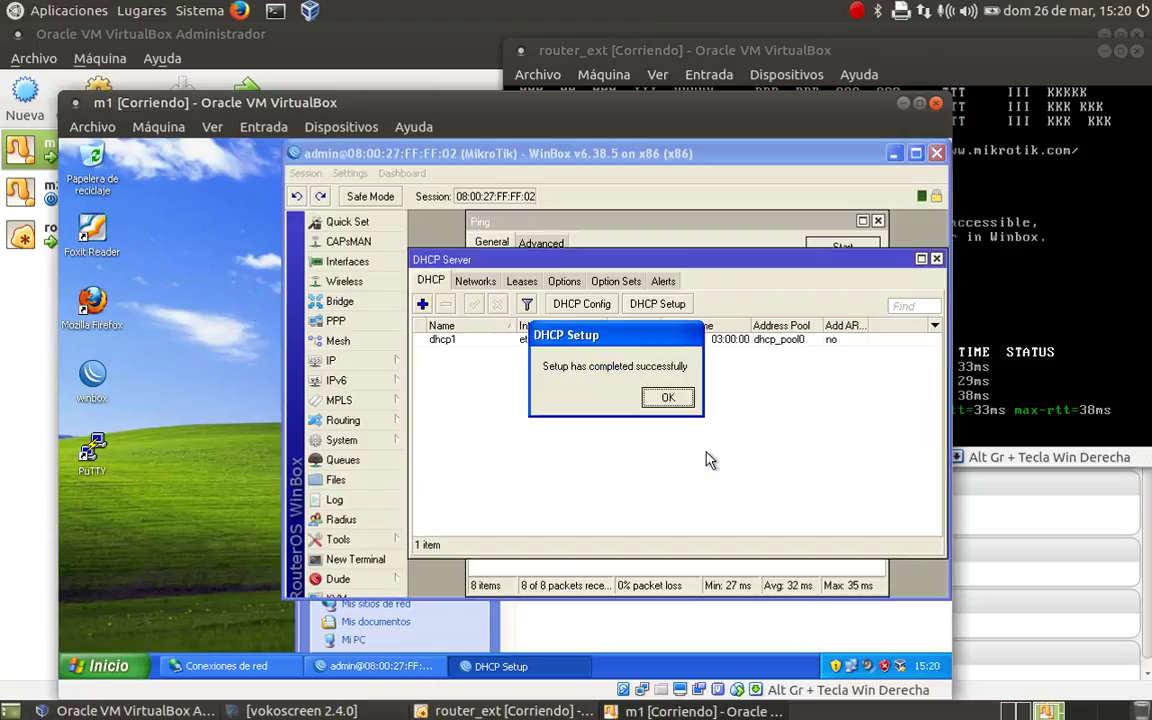
# - Dismiss the setup-complete message and minimise WinBox to reveal Conexiones de red
pyautogui.click(668, 399)
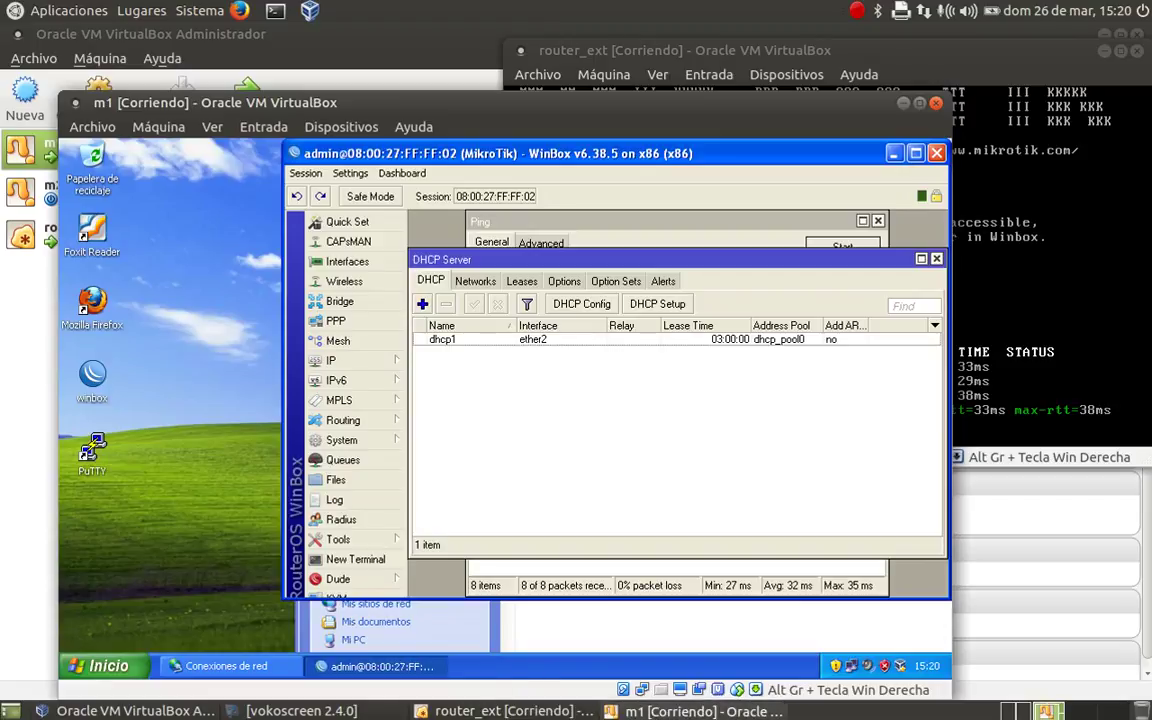
pyautogui.click(690, 712)
pyautogui.click(248, 108)
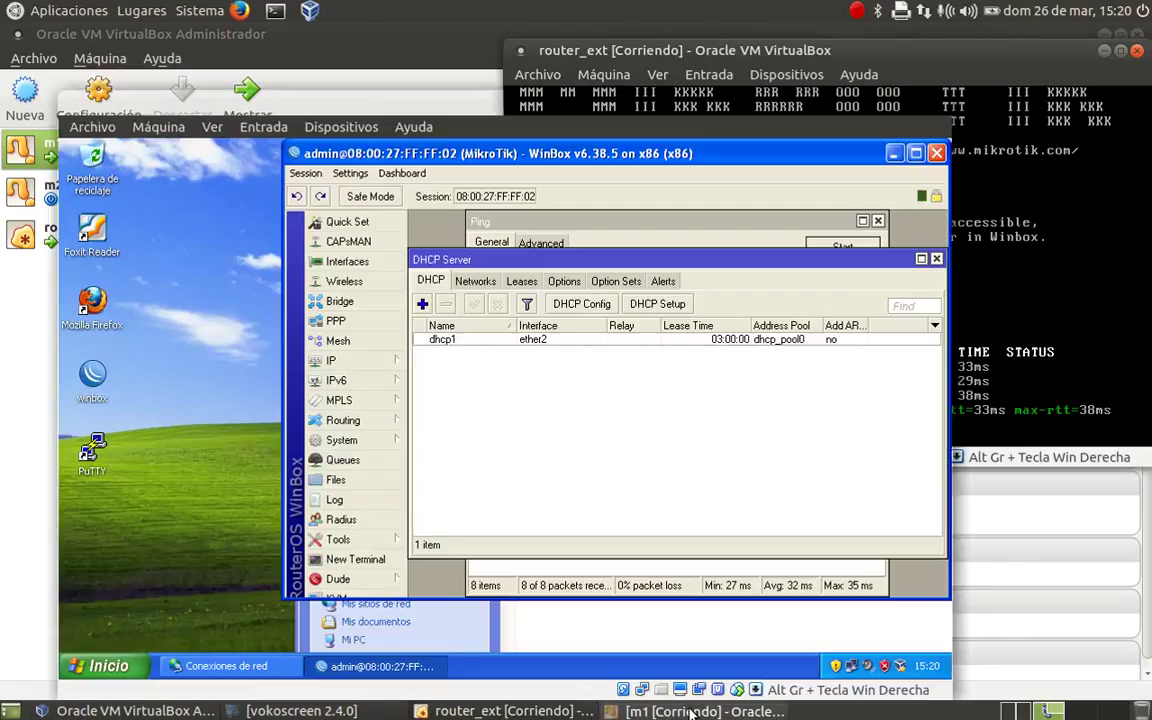
pyautogui.click(208, 358)
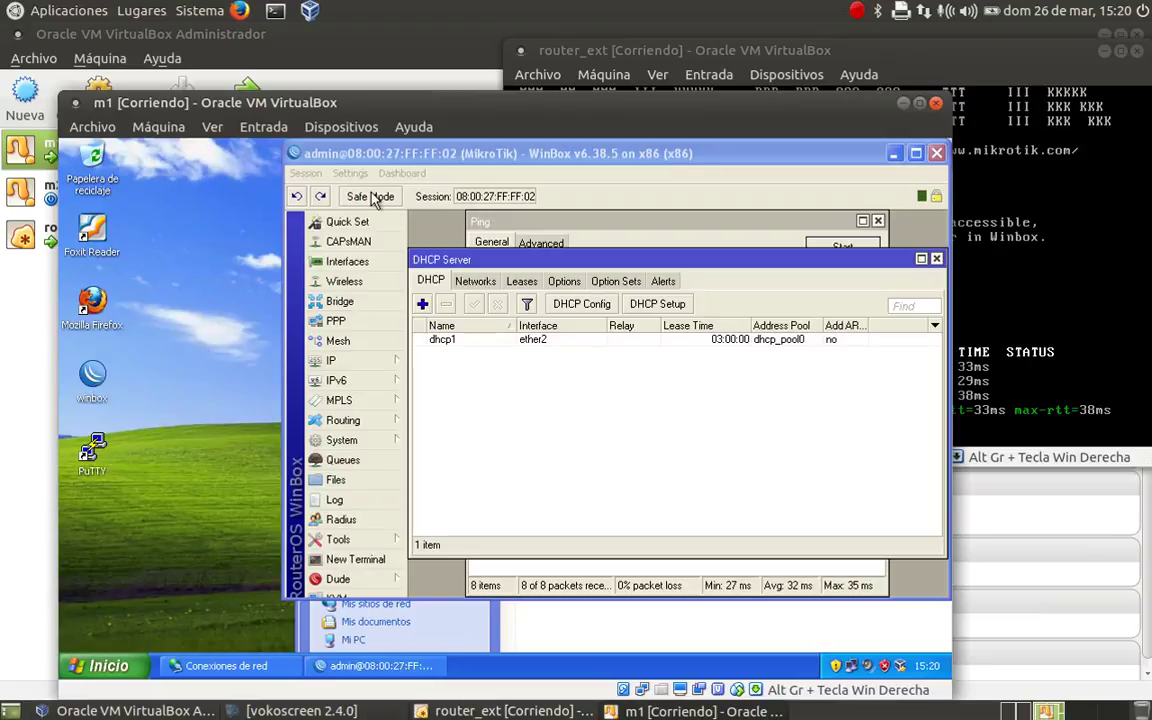
pyautogui.click(893, 153)
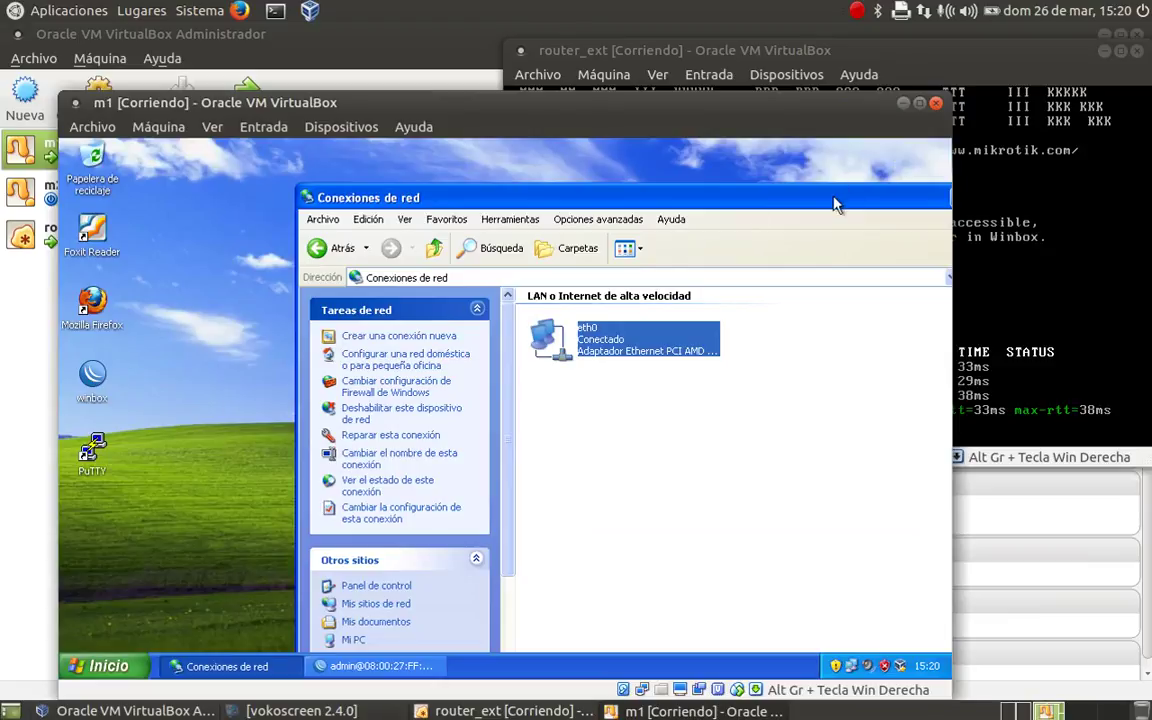
# - Disable the eth0 connection via Desactivar
pyautogui.moveTo(833, 200); pyautogui.dragTo(689, 176)
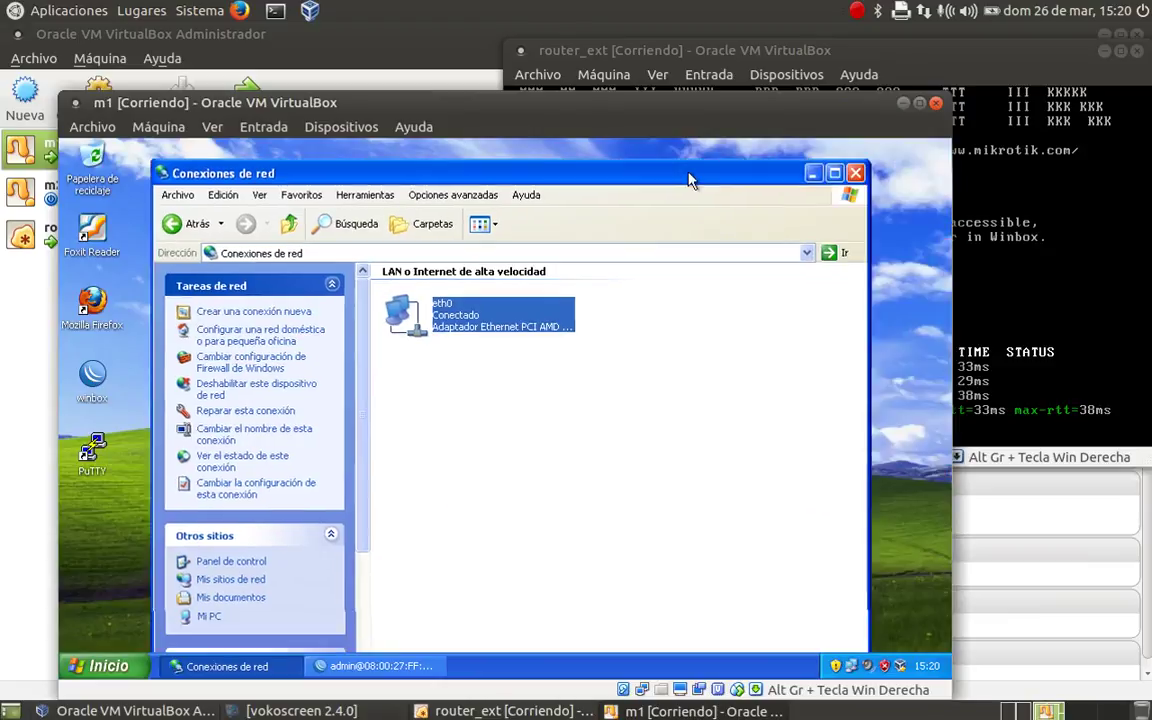
pyautogui.rightClick(396, 310)
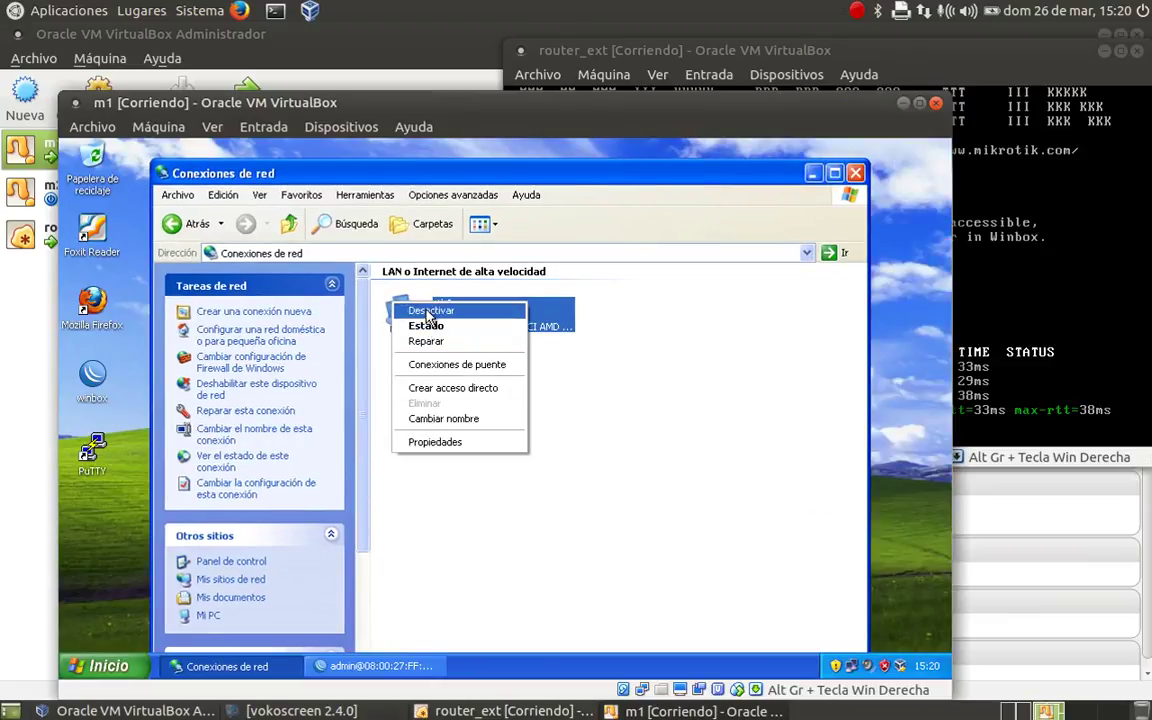
pyautogui.click(428, 312)
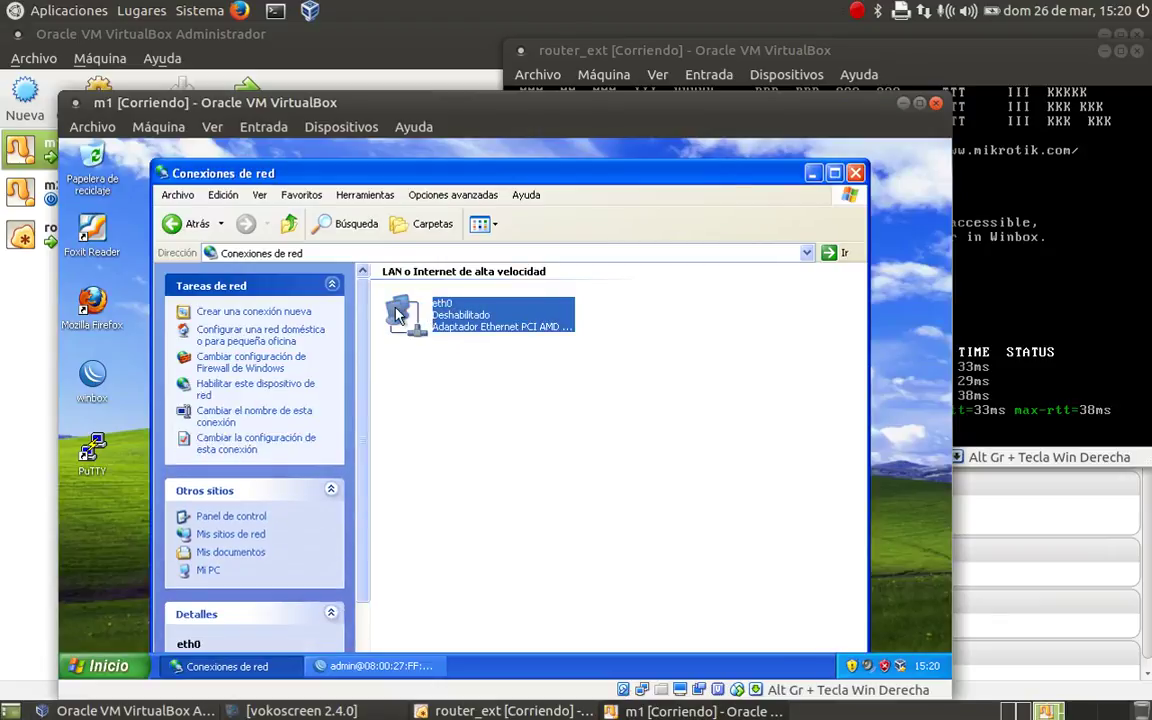
# - Set eth0's Protocolo Internet (TCP/IP) to obtain IP and DNS addresses automatically
pyautogui.rightClick(396, 314)
pyautogui.click(420, 410)
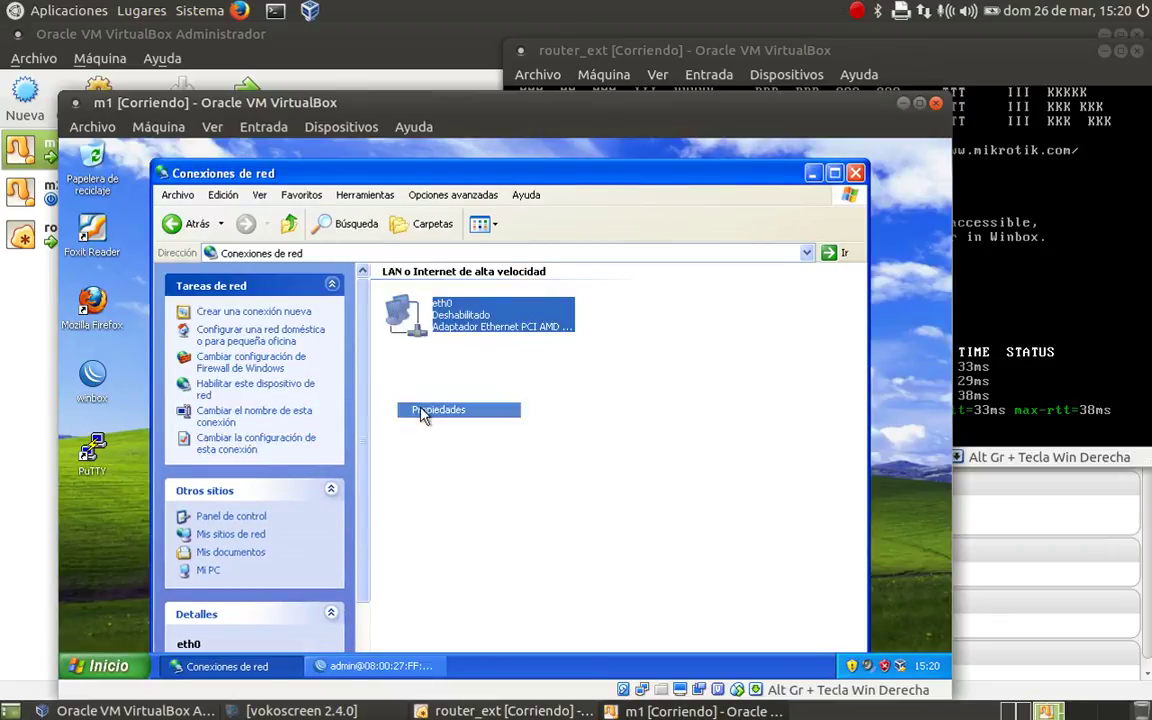
pyautogui.click(230, 380)
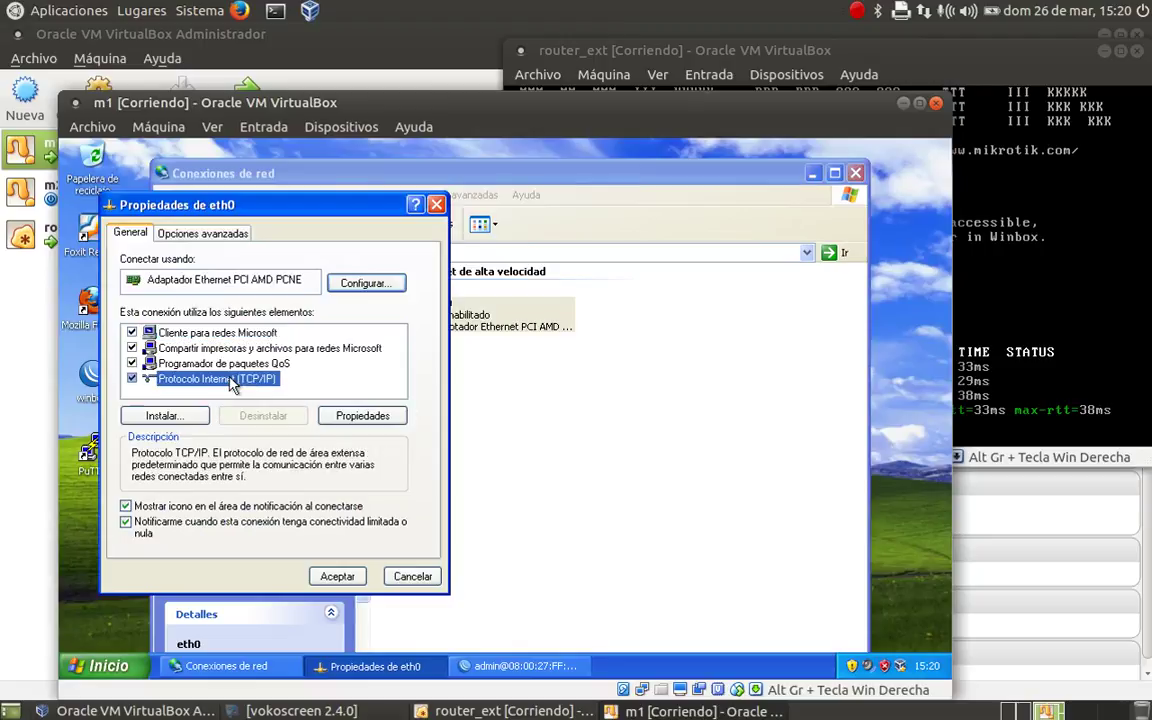
pyautogui.click(345, 416)
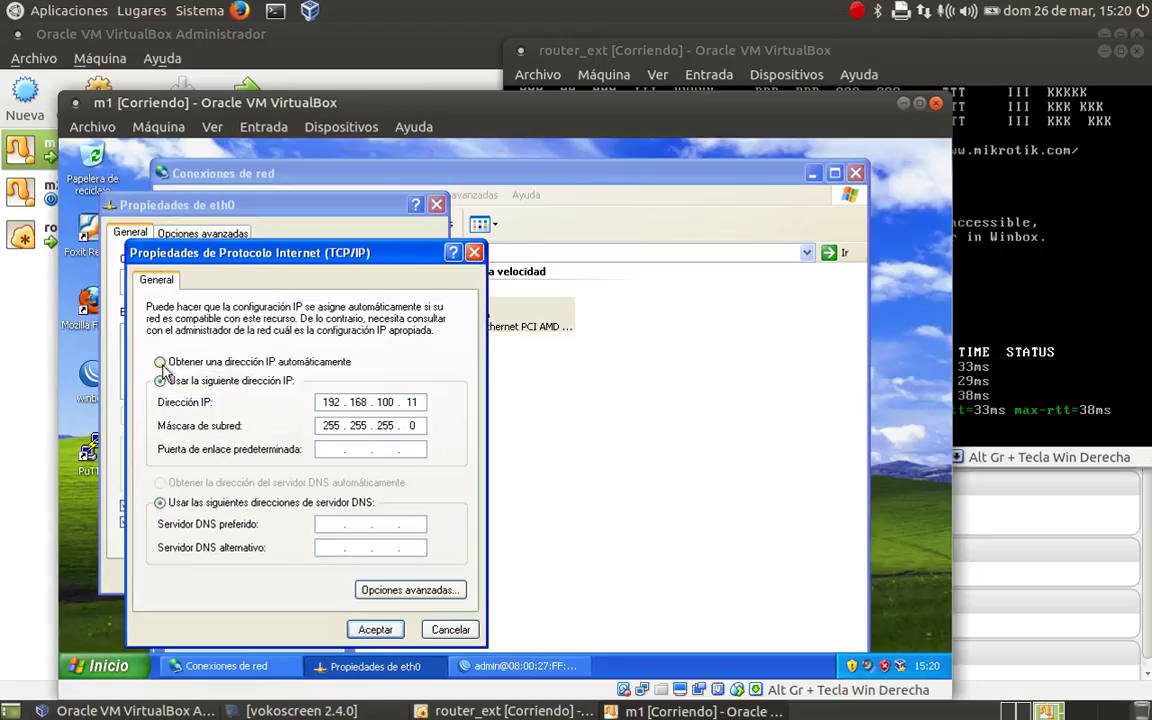
pyautogui.click(160, 362)
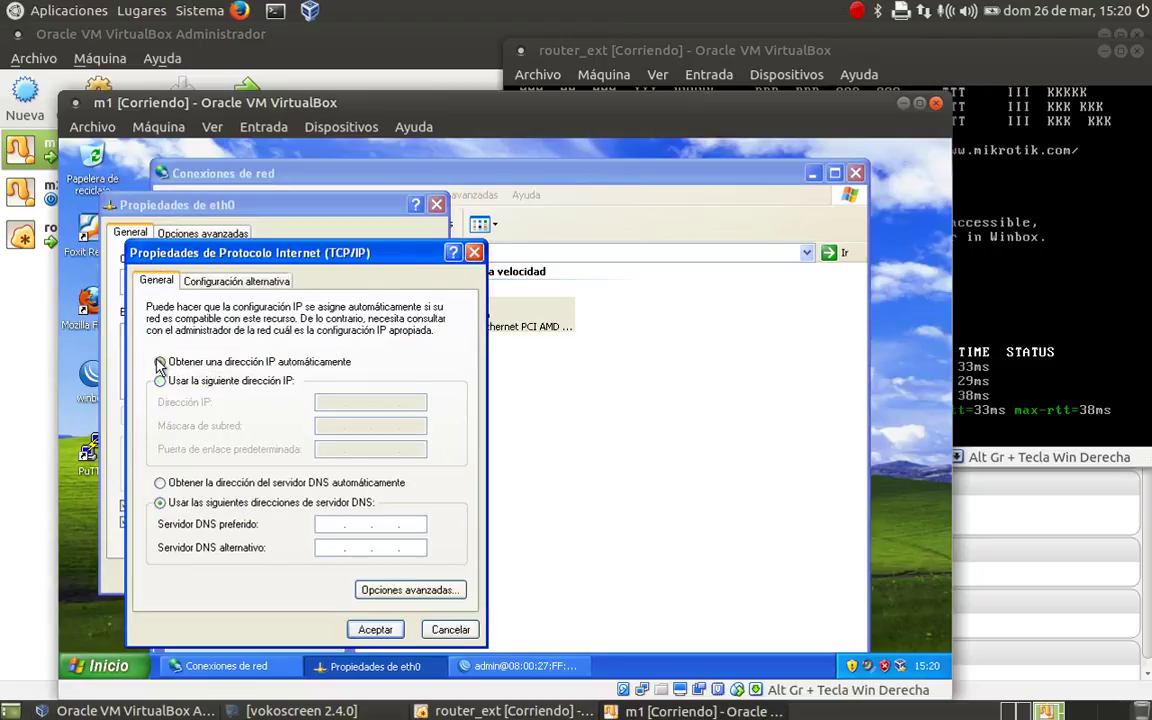
pyautogui.click(160, 483)
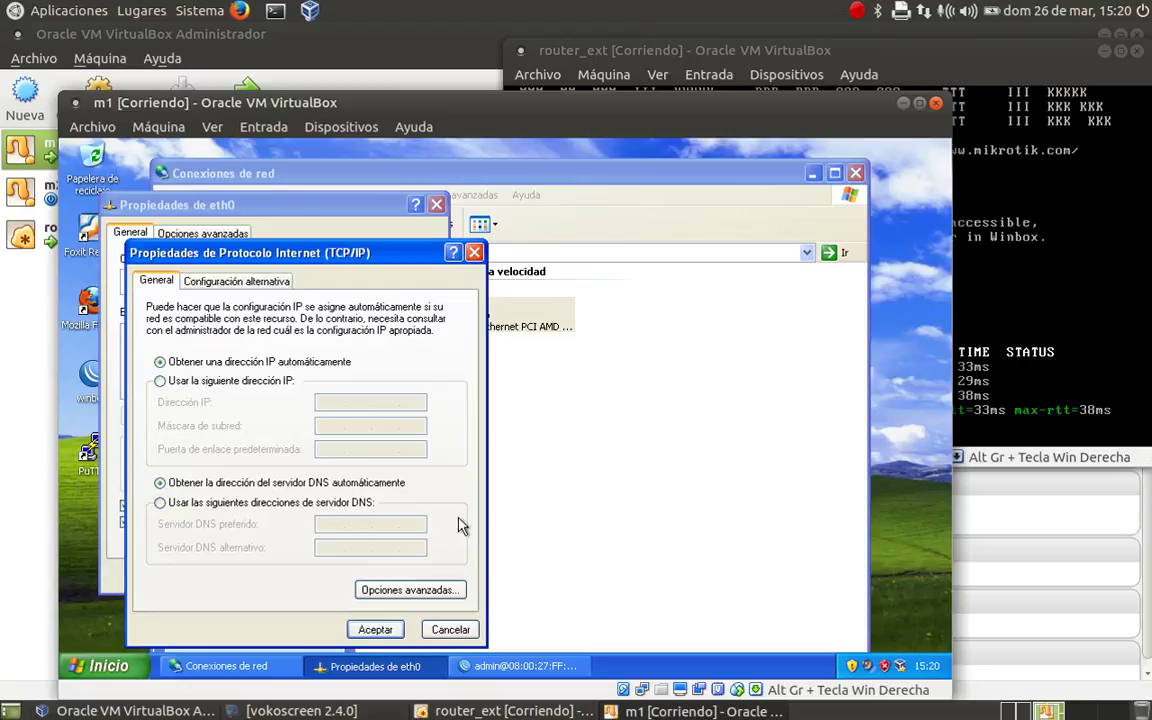
pyautogui.click(375, 629)
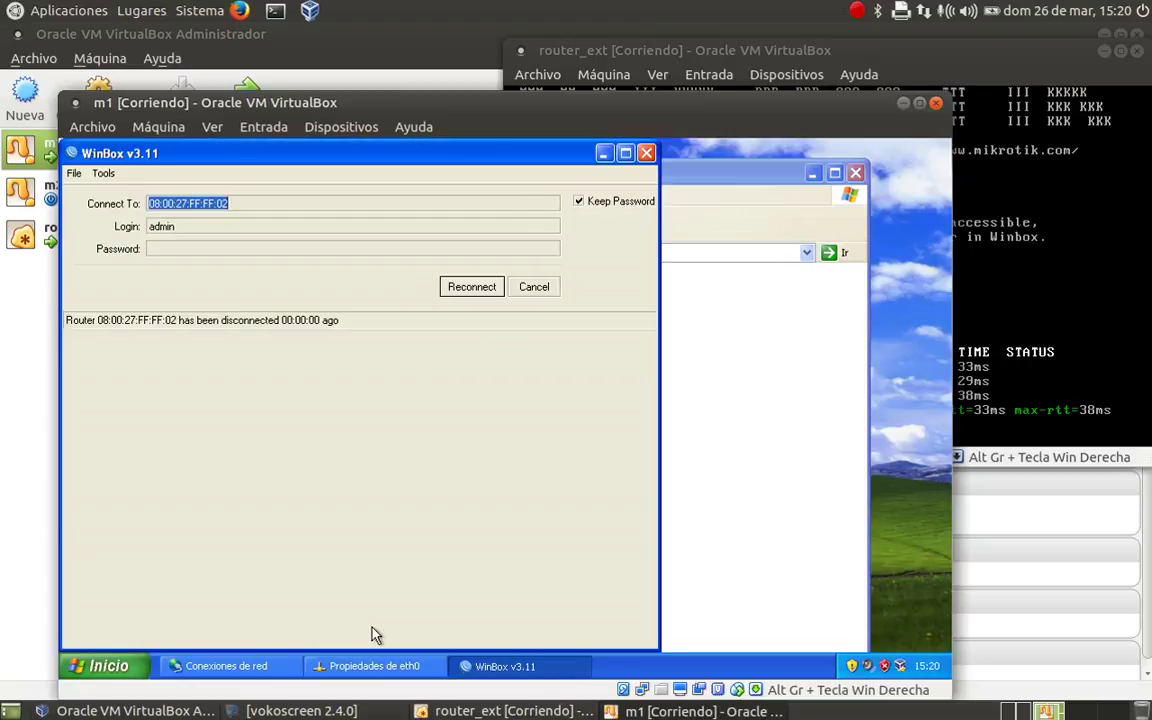
# - Minimise WinBox and recheck eth0's TCP/IP settings before closing them
pyautogui.click(604, 155)
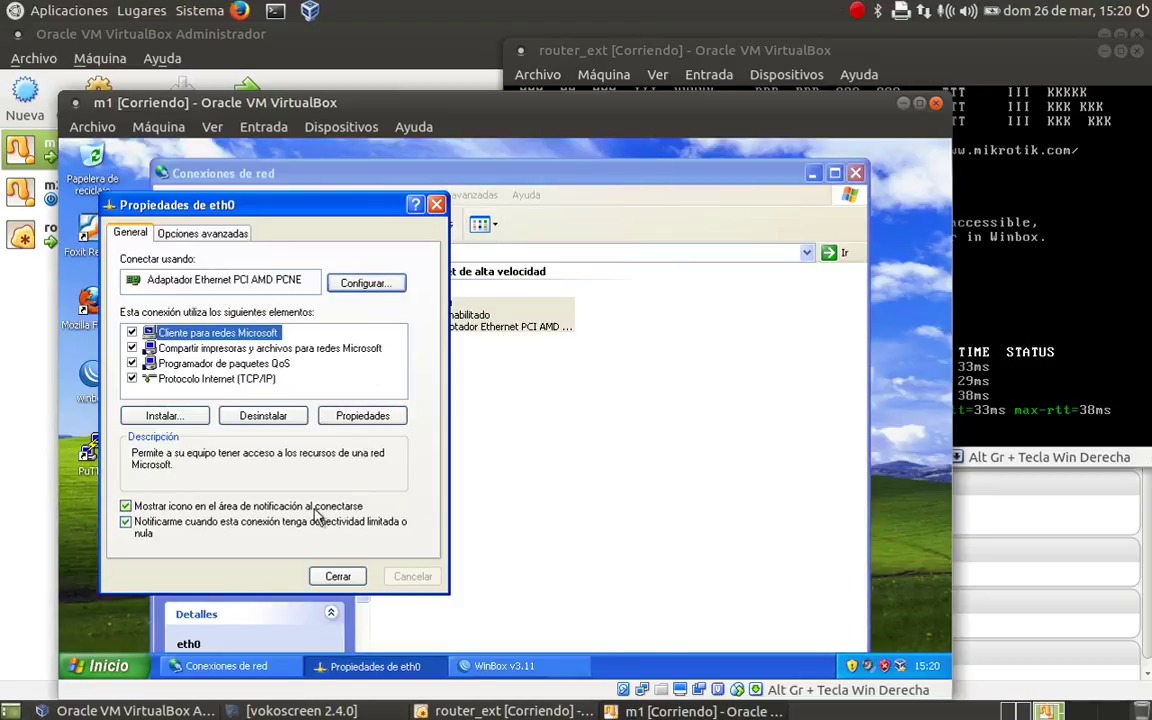
pyautogui.click(235, 379)
pyautogui.click(365, 416)
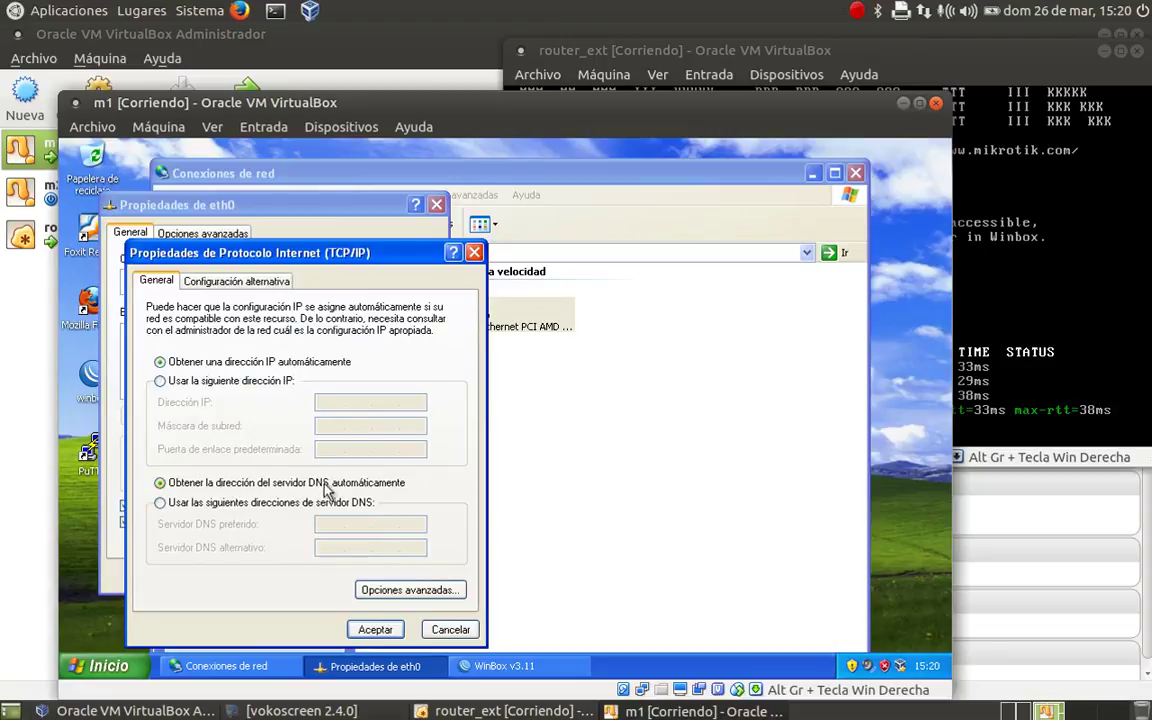
pyautogui.click(383, 629)
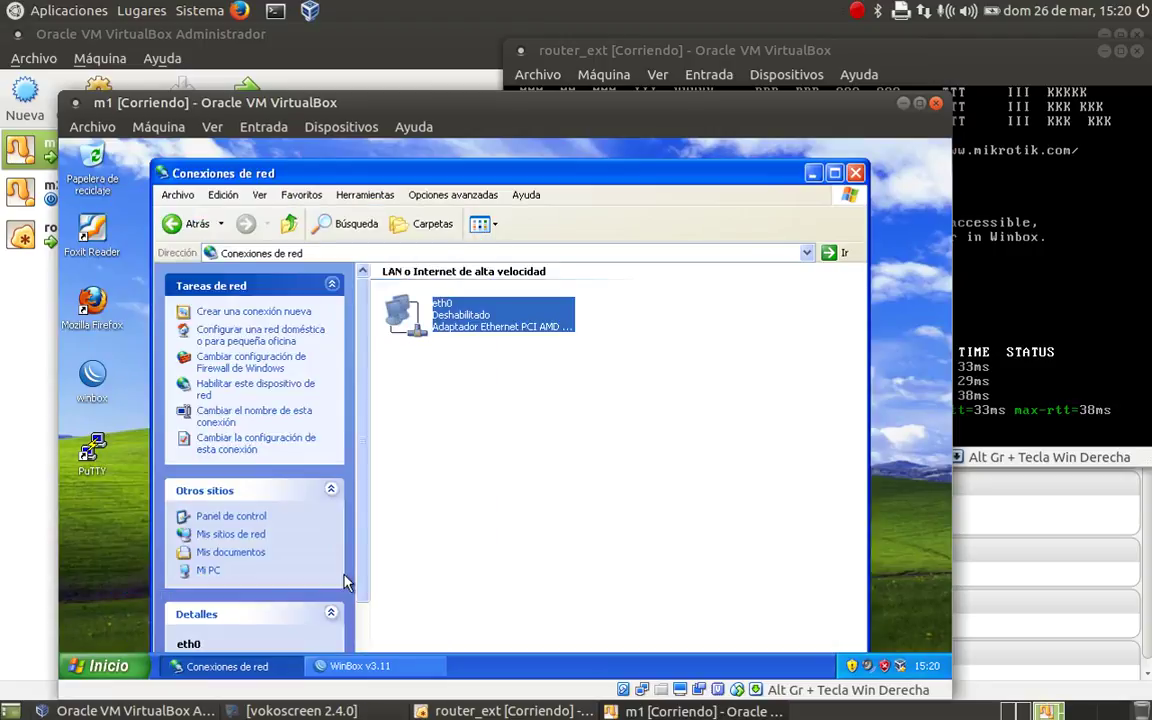
# - Re-enable eth0 and check its details for DHCP address 192.168.100.200
pyautogui.rightClick(405, 316)
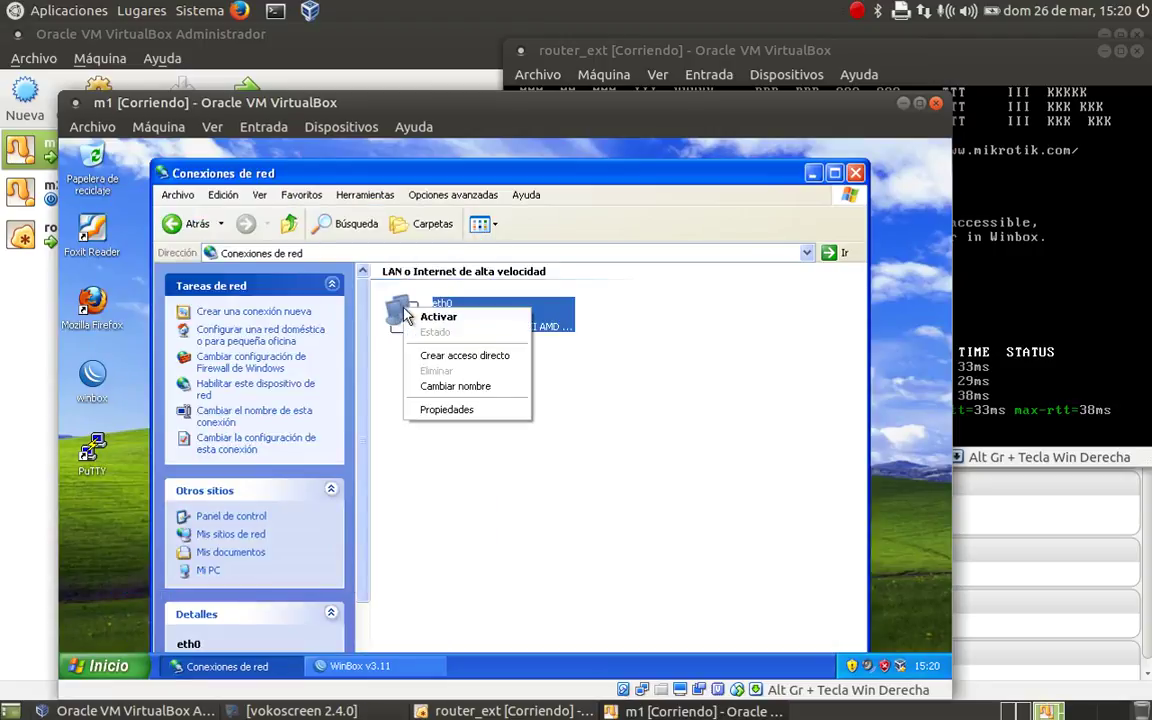
pyautogui.click(438, 318)
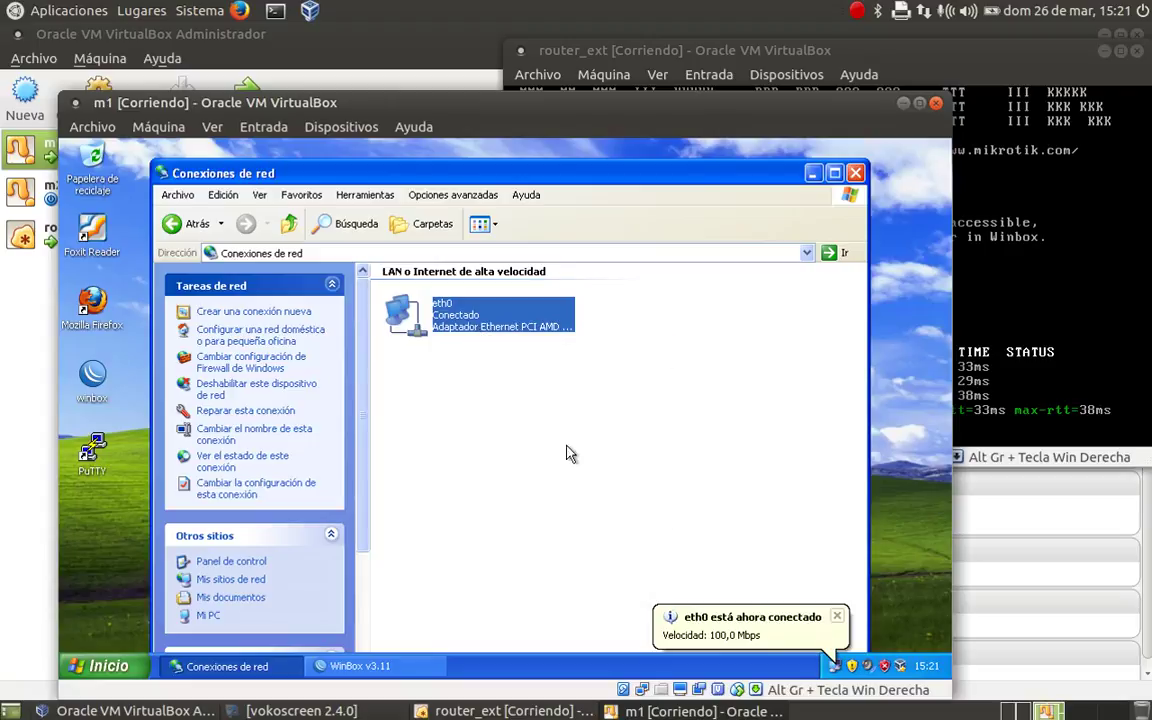
pyautogui.click(834, 667)
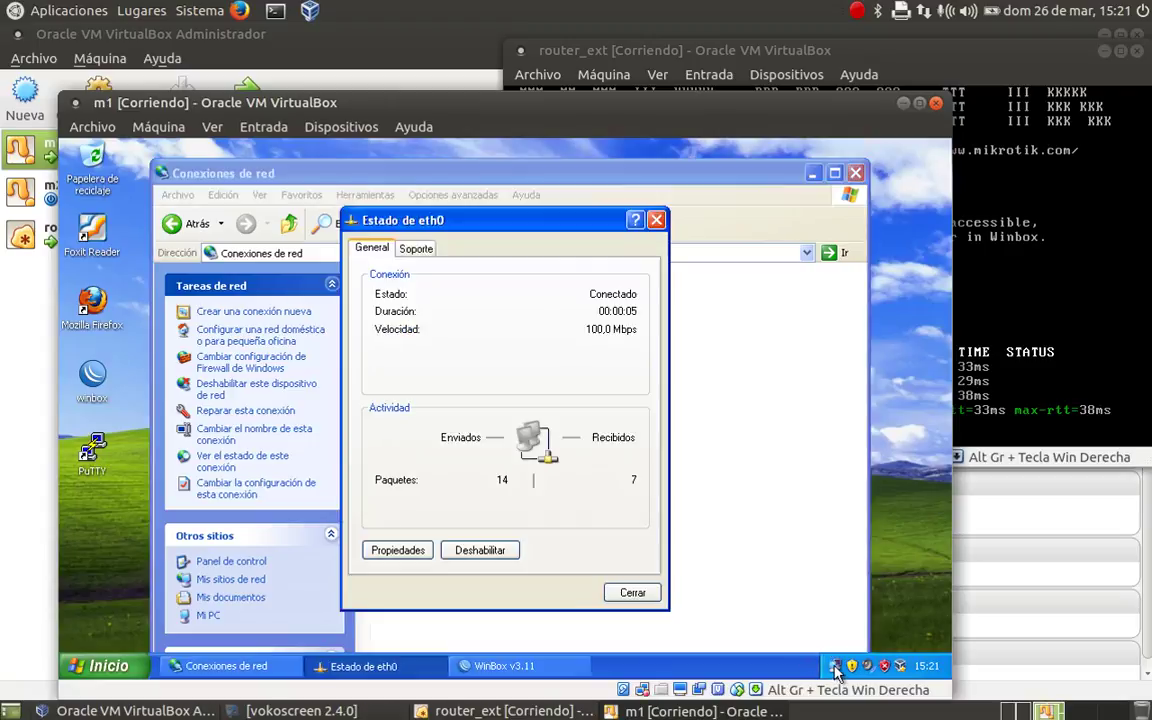
pyautogui.click(418, 251)
pyautogui.click(447, 388)
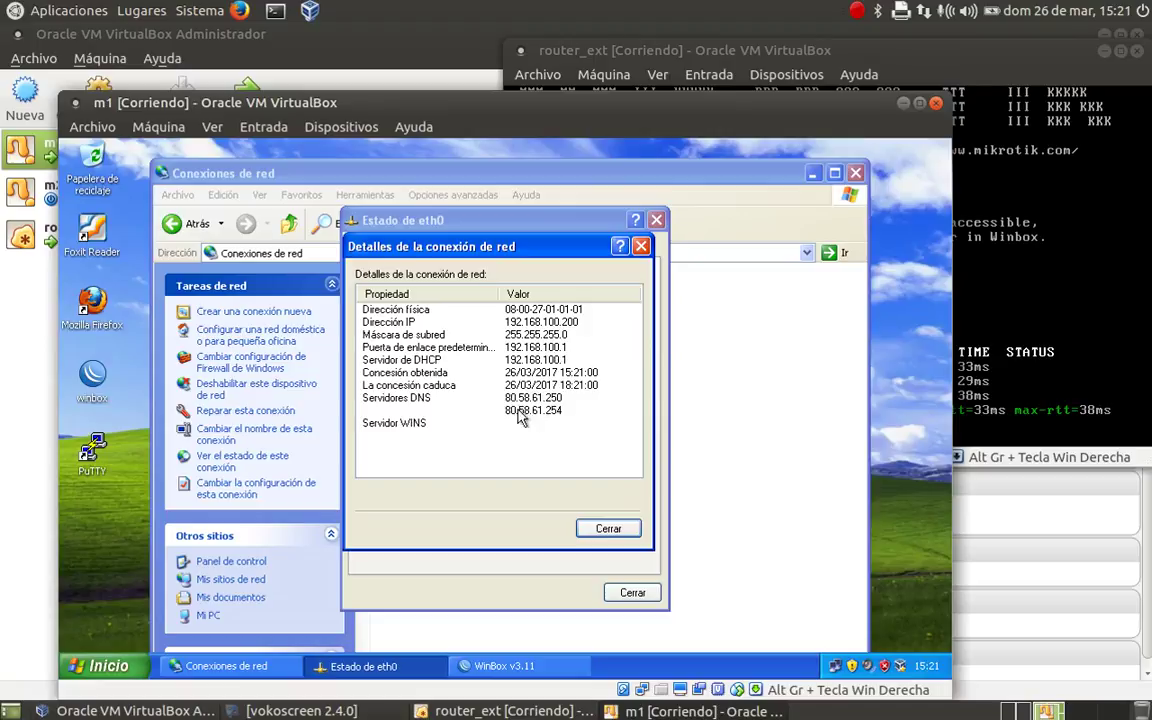
# - Close the details, eth0 status and Conexiones de red windows
pyautogui.click(612, 529)
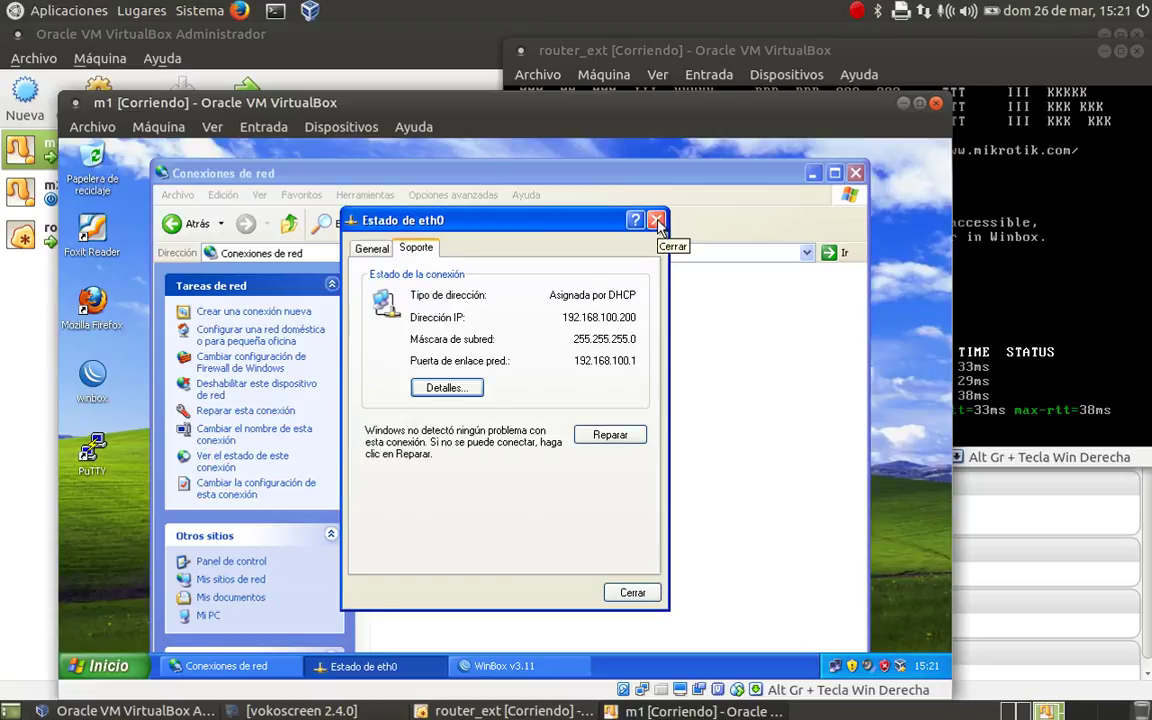
pyautogui.click(638, 596)
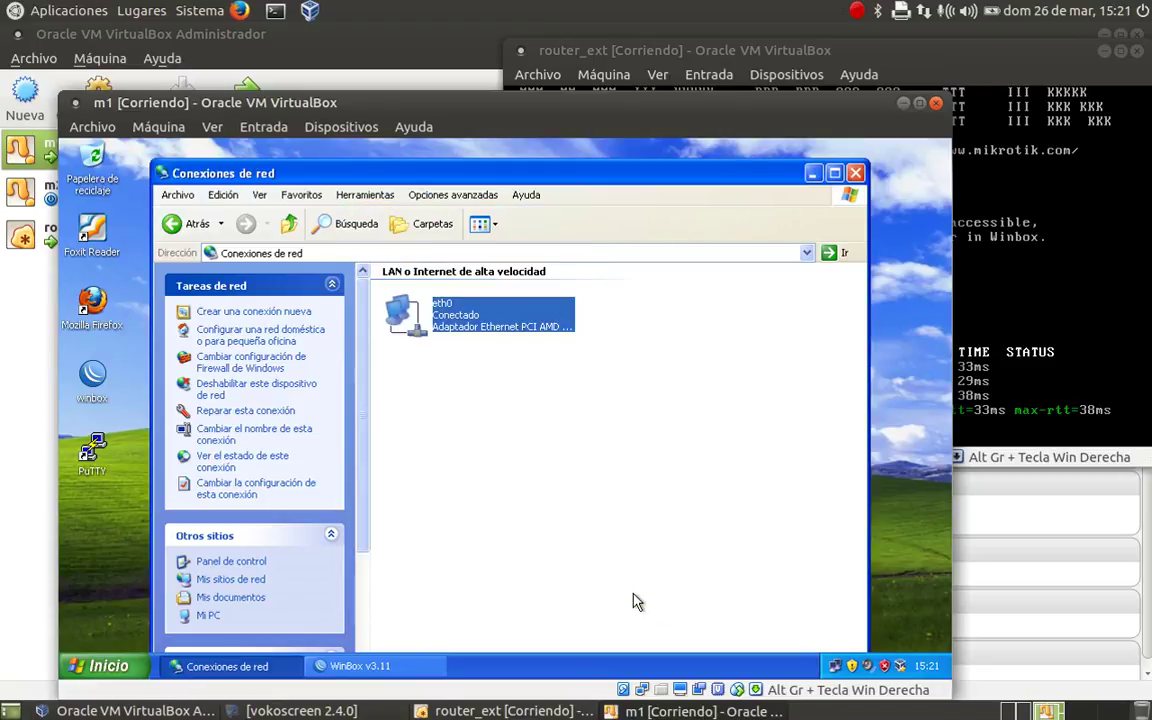
pyautogui.click(855, 174)
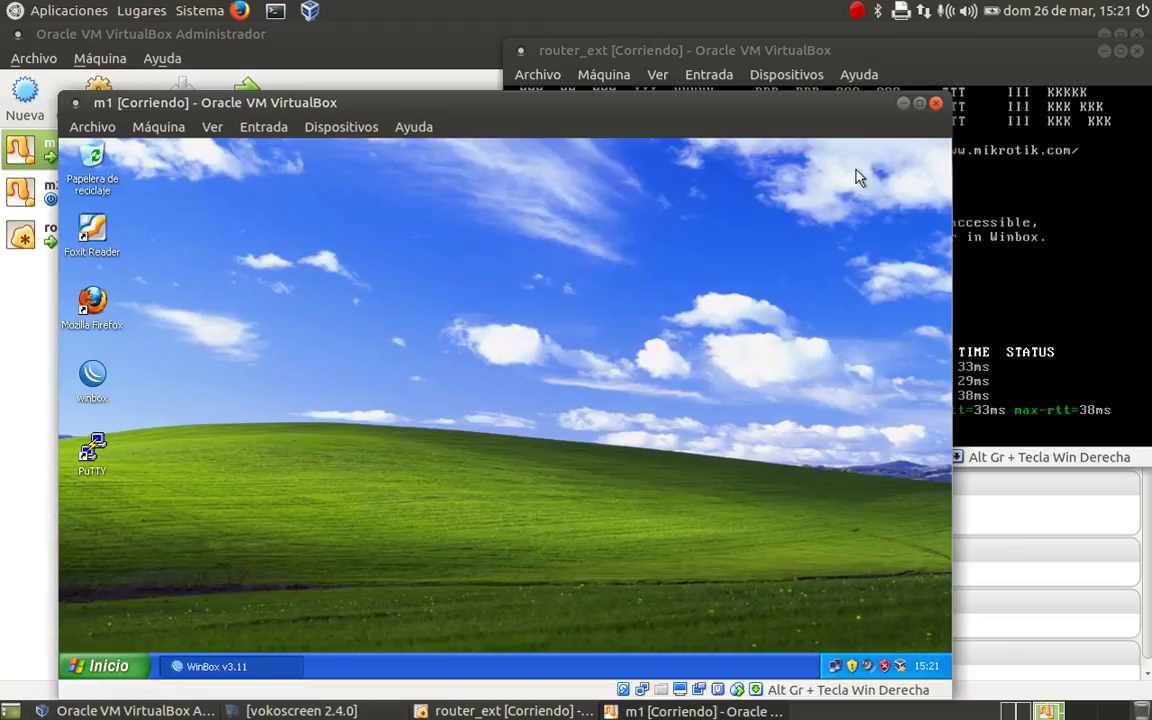
# - Launch Mozilla Firefox from the desktop and close it again
pyautogui.doubleClick(94, 303)
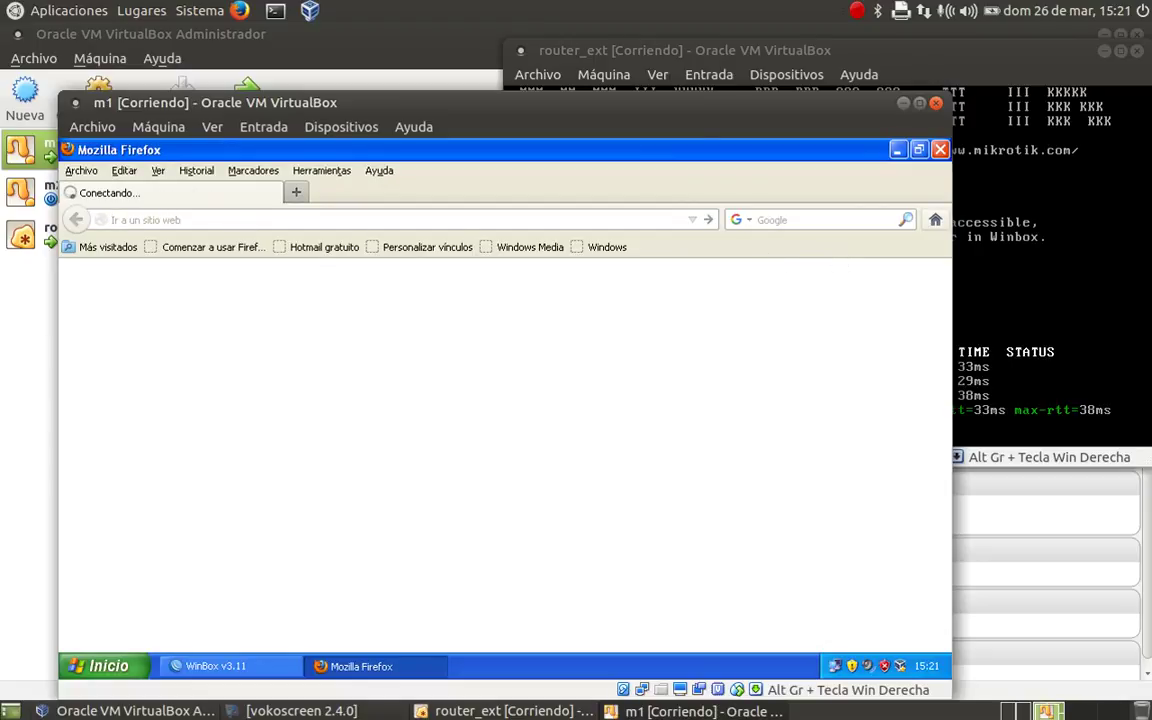
pyautogui.click(940, 149)
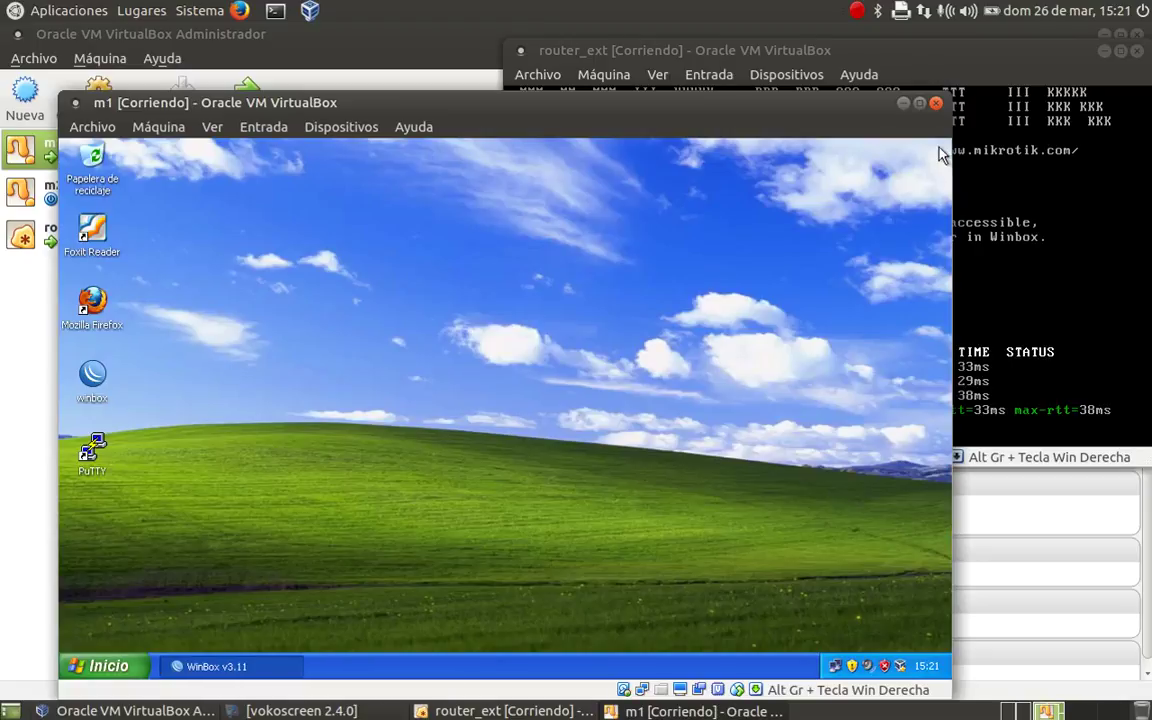
# - Run ping 8.8.8.8 in a command prompt and stop it with Ctrl+C
pyautogui.click(105, 666)
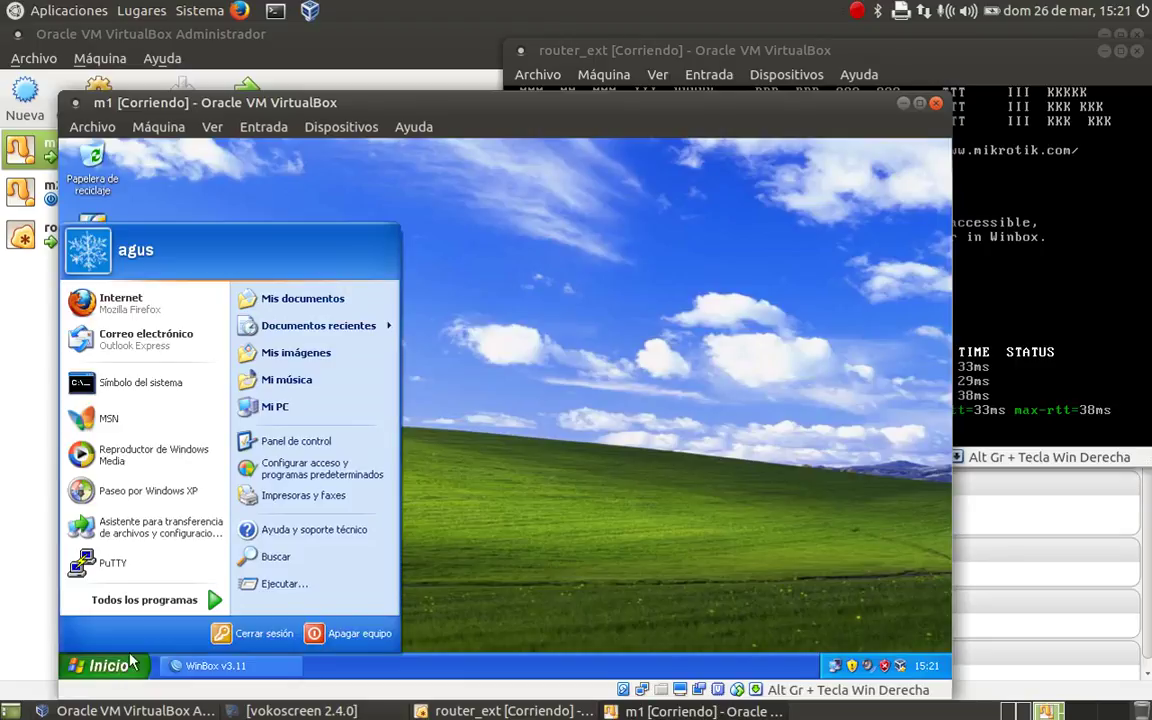
pyautogui.click(127, 387)
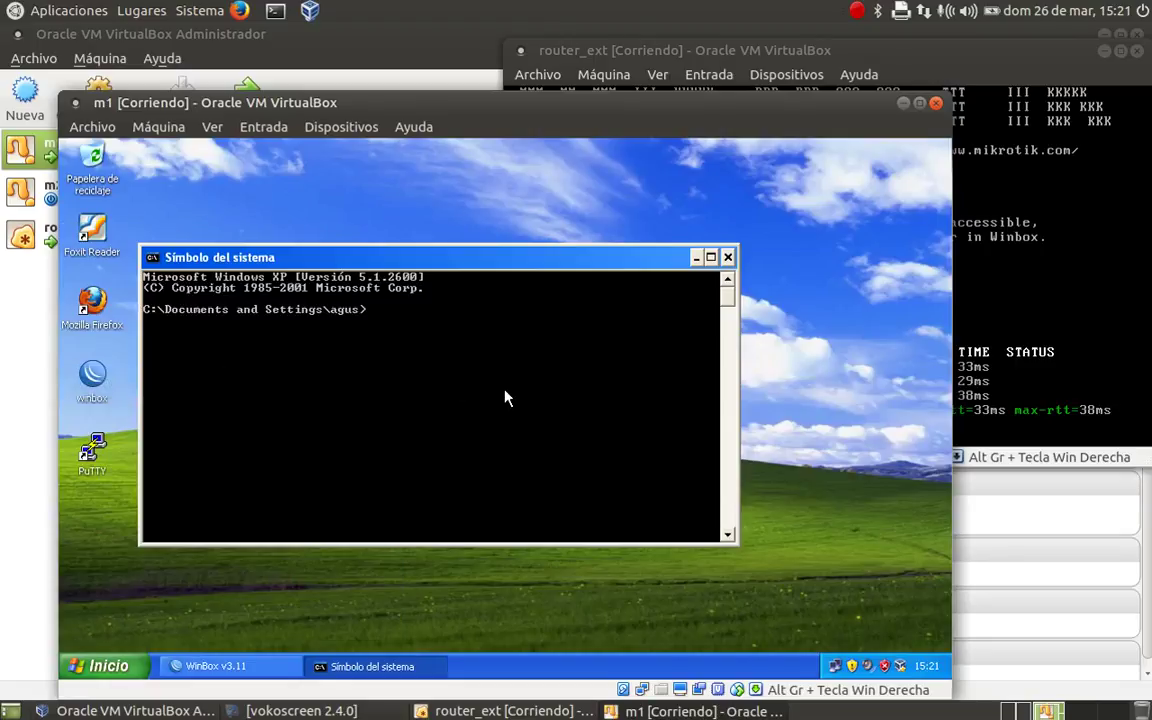
pyautogui.write('ping 8.8.8.8')
pyautogui.press('Return')
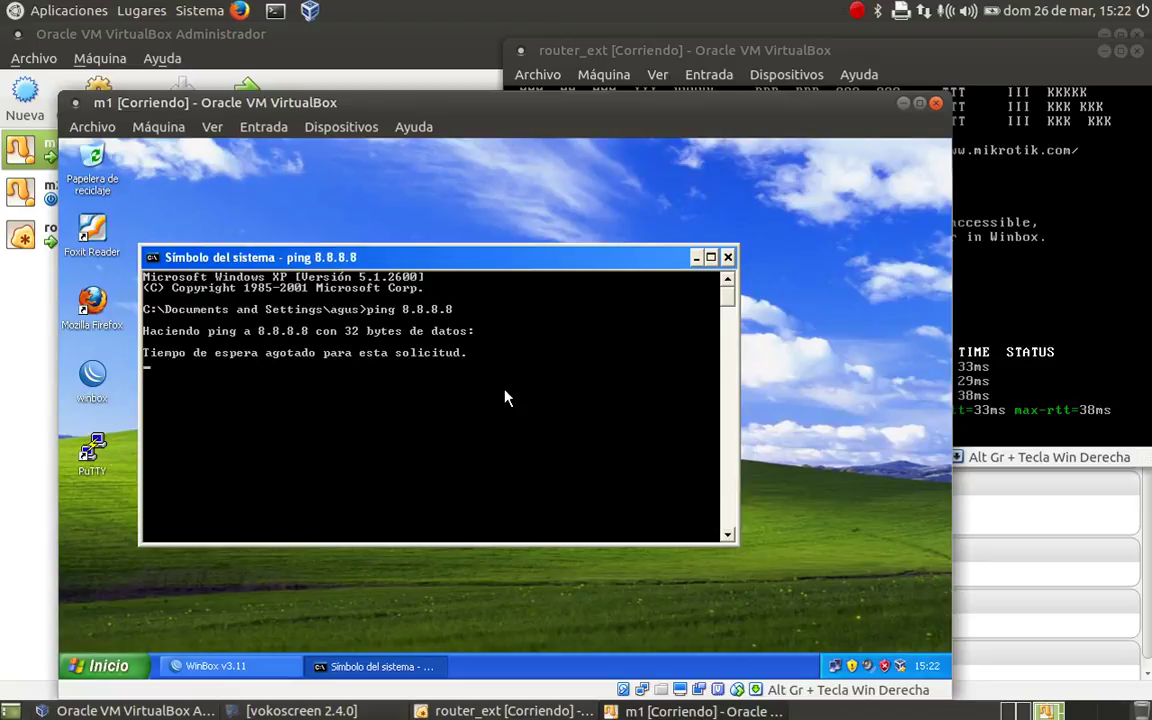
pyautogui.hotkey('ctrl', 'c')
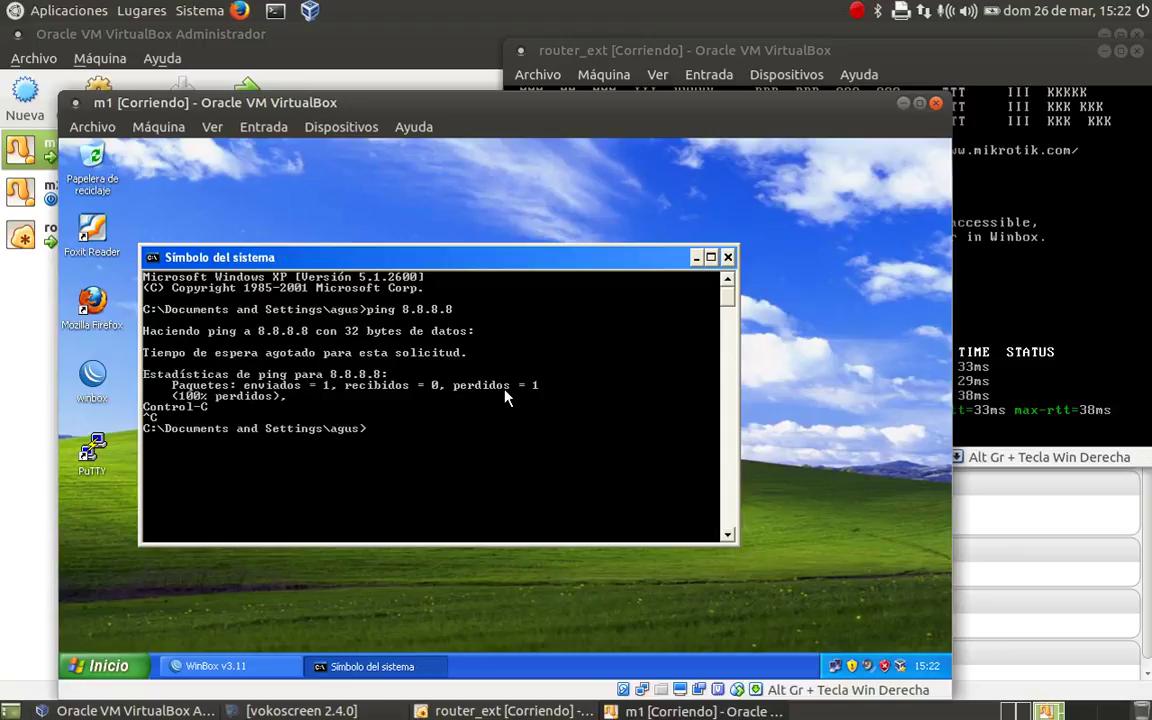